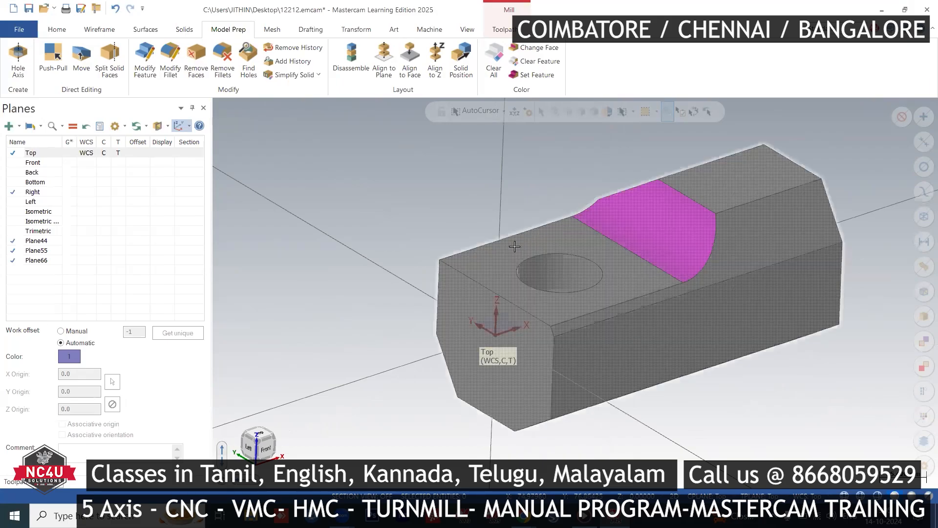
# Add a Surface Finish Contour toolpath and window-select all faces of the part as its check surfaces
pyautogui.scroll(2, 514, 247)
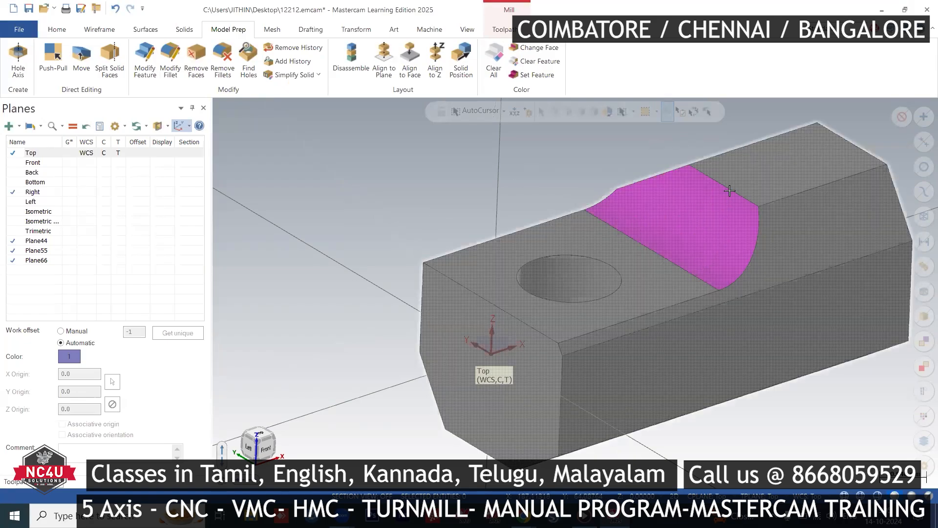
pyautogui.click(17, 482)
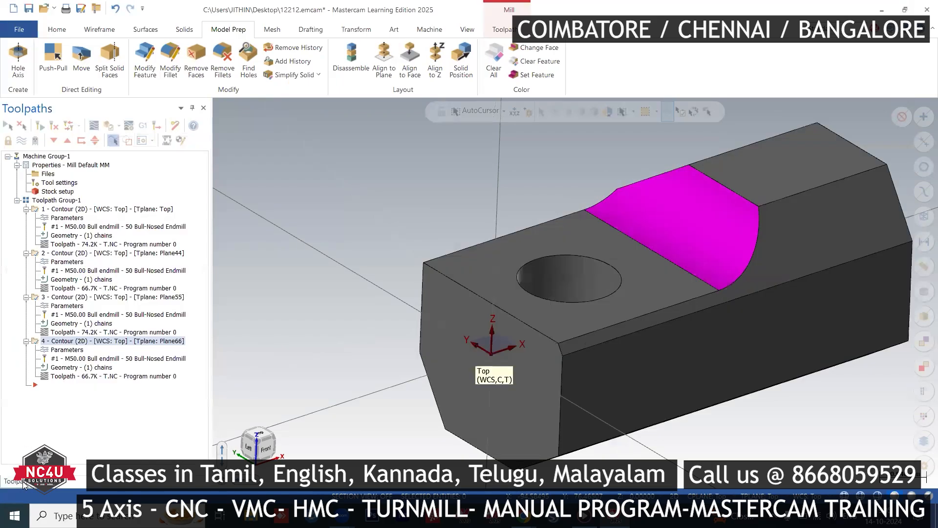
pyautogui.rightClick(69, 386)
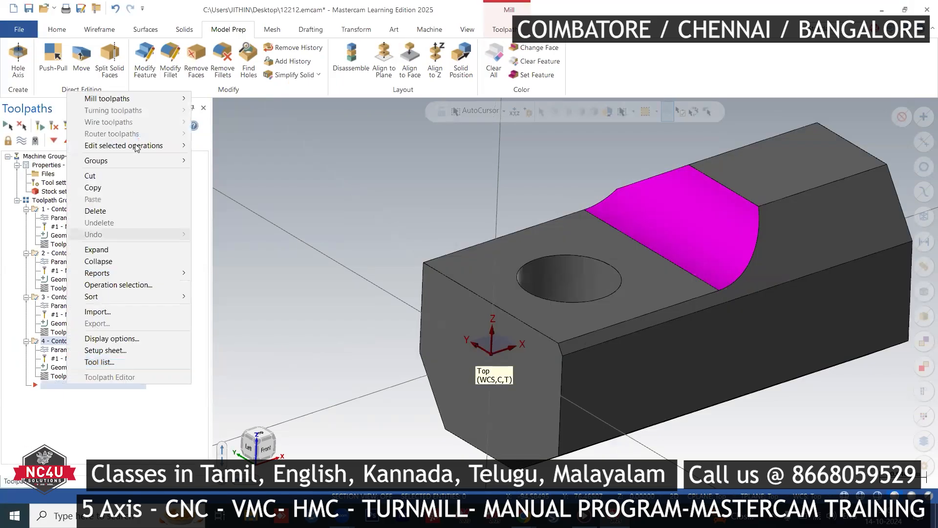
pyautogui.moveTo(141, 97)
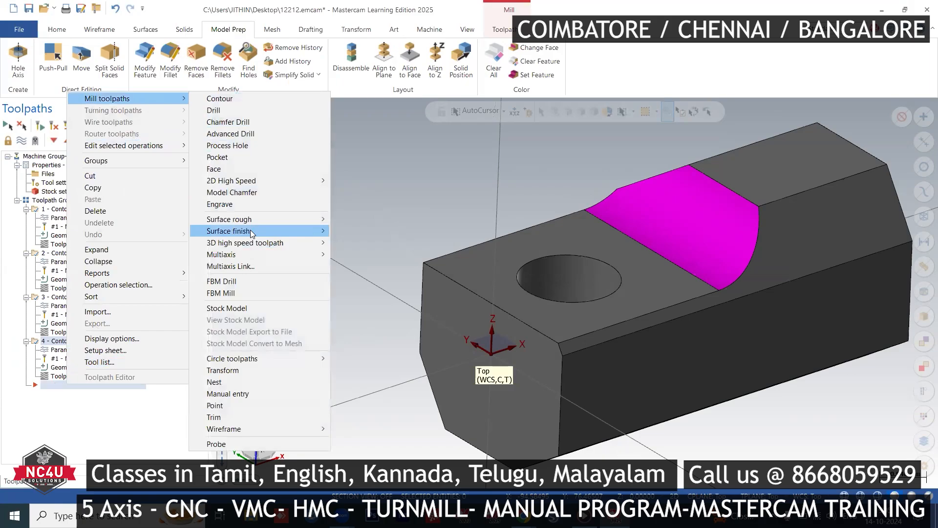
pyautogui.moveTo(250, 232)
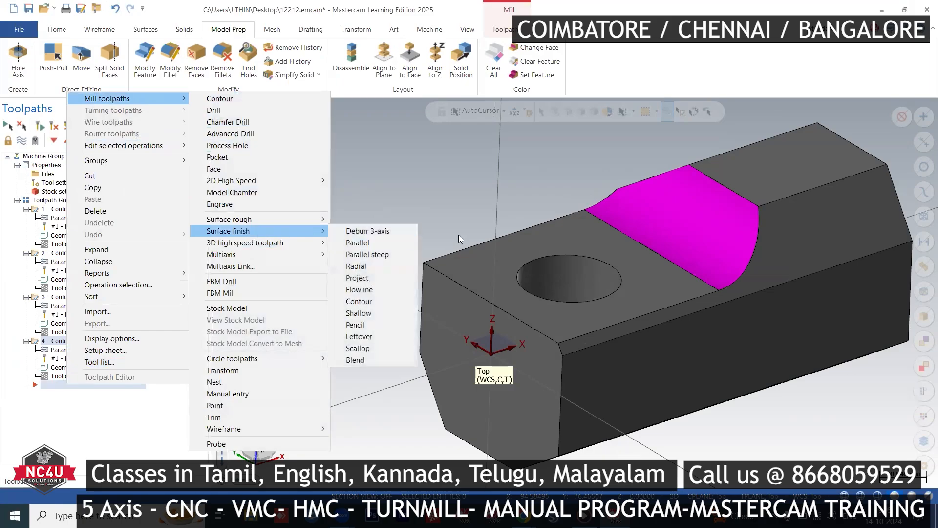
pyautogui.click(359, 301)
pyautogui.scroll(-4, 571, 256)
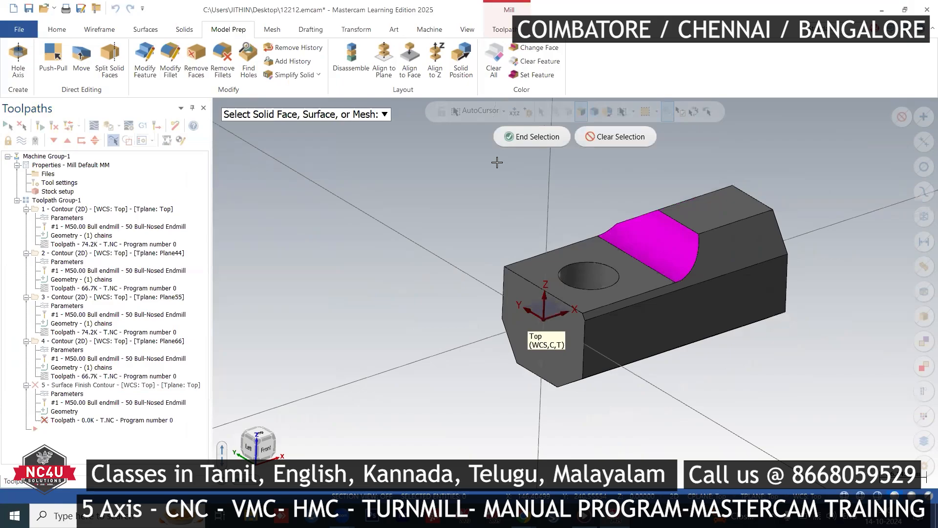
pyautogui.click(513, 141)
pyautogui.click(71, 157)
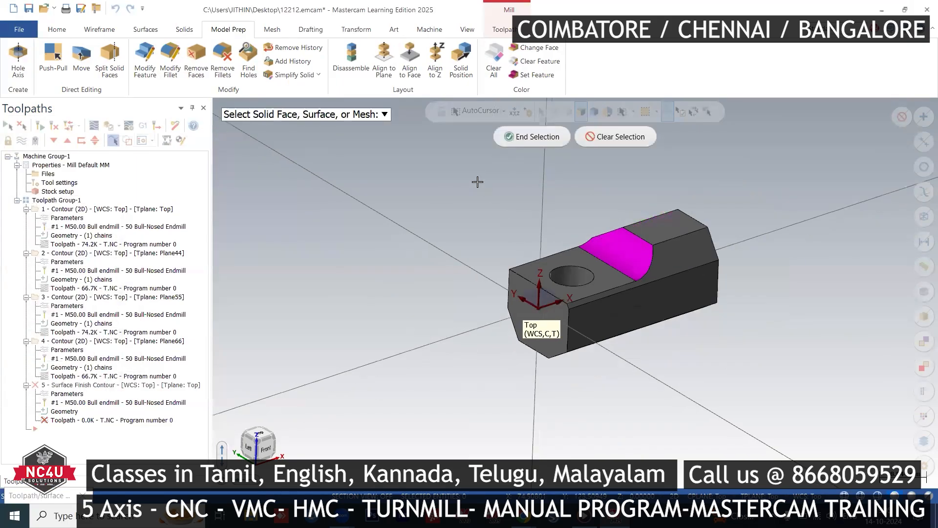
pyautogui.moveTo(478, 183); pyautogui.dragTo(809, 362)
pyautogui.click(522, 138)
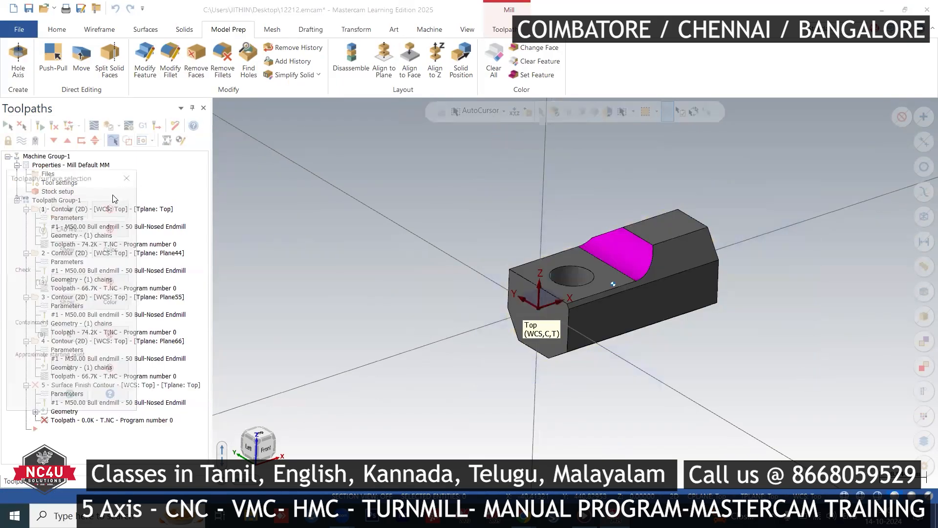
# Pick the magenta curved face as the drive surface and accept the toolpath surface selection
pyautogui.click(71, 159)
pyautogui.scroll(3, 600, 248)
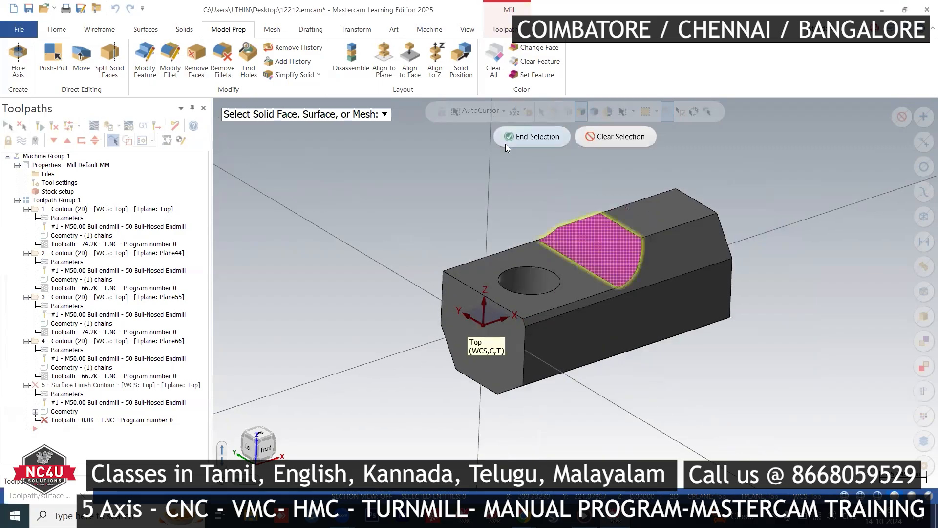
pyautogui.click(532, 137)
pyautogui.click(71, 354)
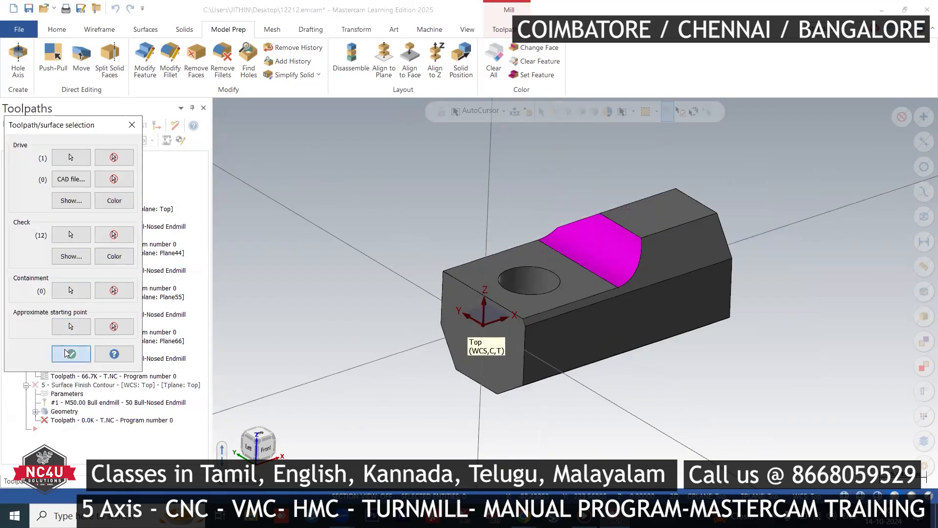
# Create a bull-nosed endmill with a 16 mm cutting diameter and 0.8 mm corner radius for the finish toolpath
pyautogui.rightClick(210, 194)
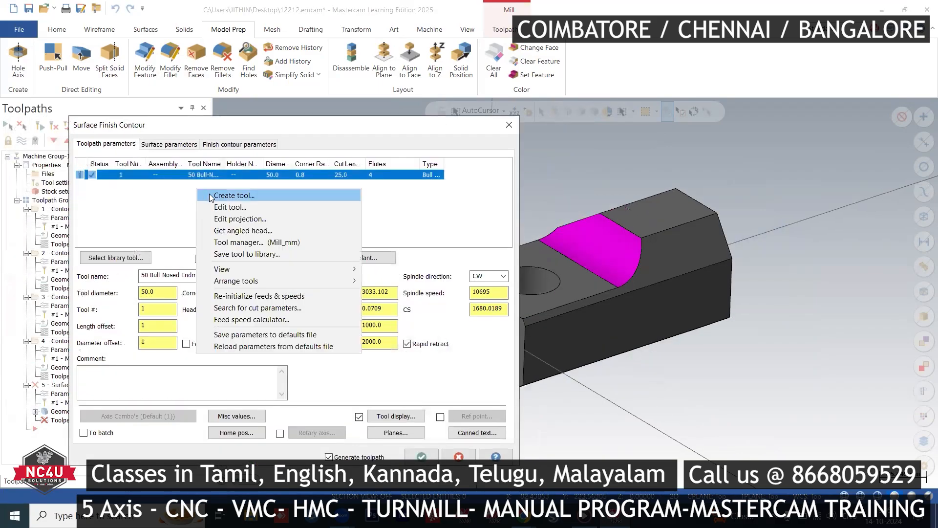
pyautogui.click(231, 198)
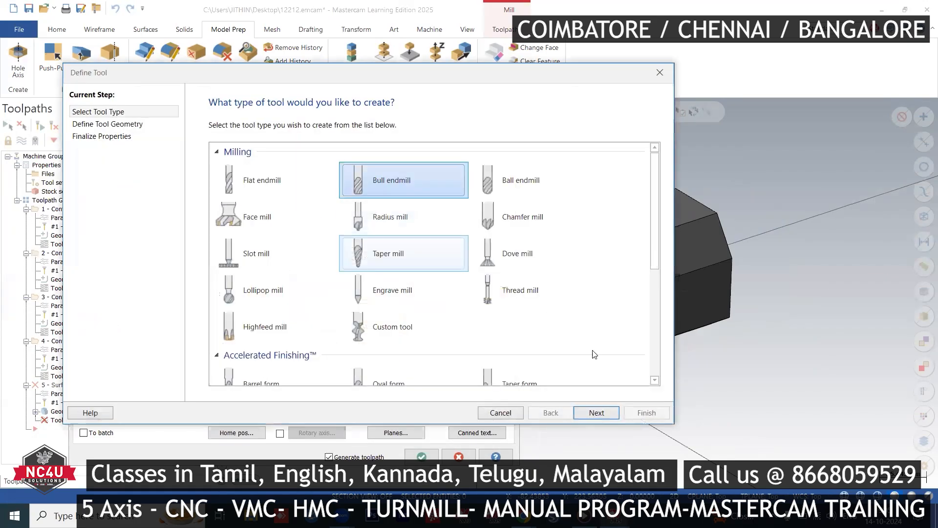
pyautogui.click(596, 413)
pyautogui.write('16')
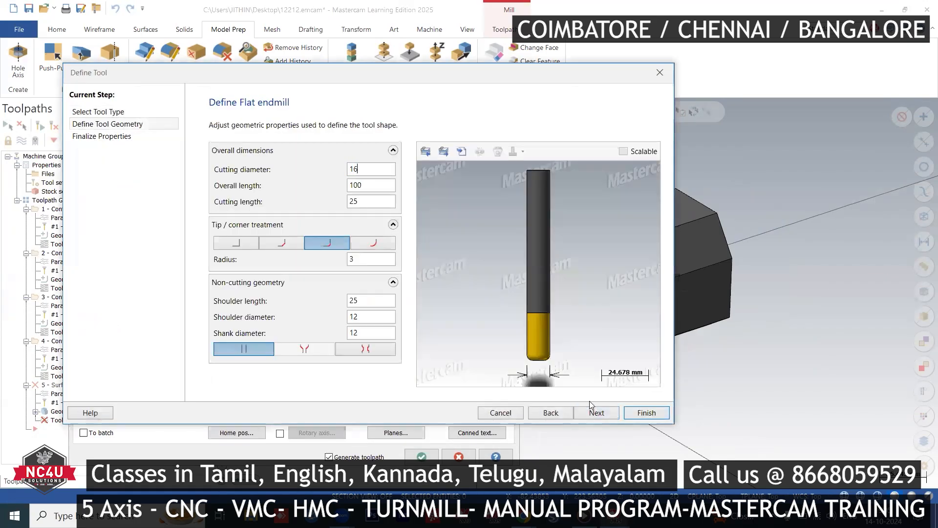
pyautogui.moveTo(364, 259); pyautogui.dragTo(330, 257)
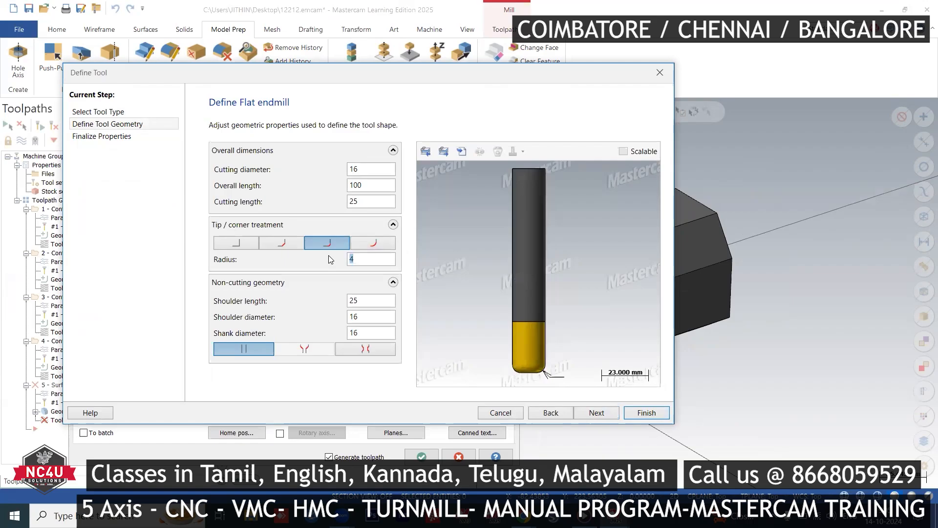
pyautogui.write('0.8')
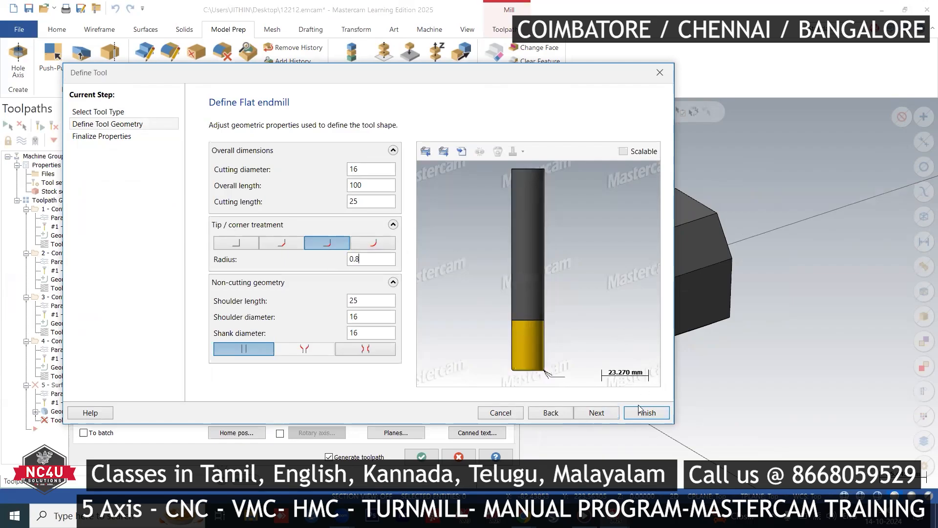
pyautogui.click(646, 414)
# Make the retract height absolute and enter the stock to leave on the drive surface
pyautogui.click(168, 144)
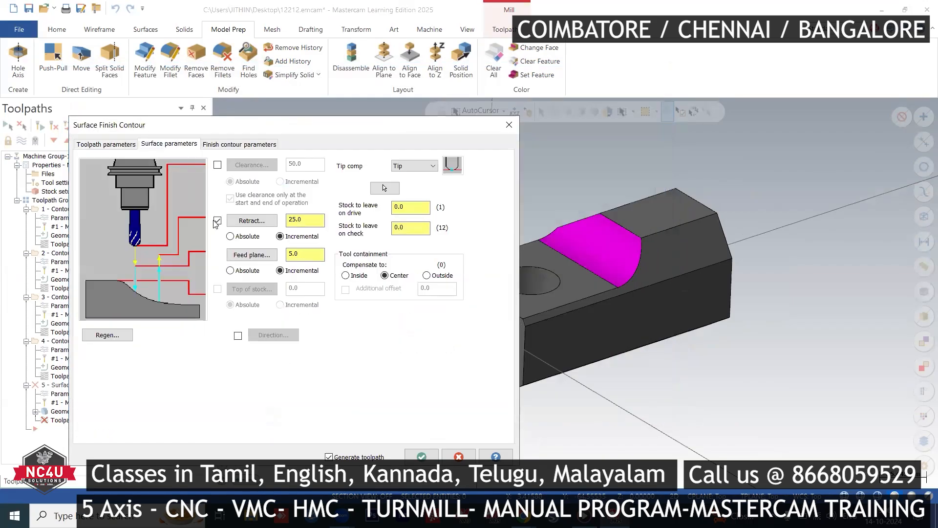
pyautogui.click(243, 241)
pyautogui.moveTo(408, 208); pyautogui.dragTo(374, 216)
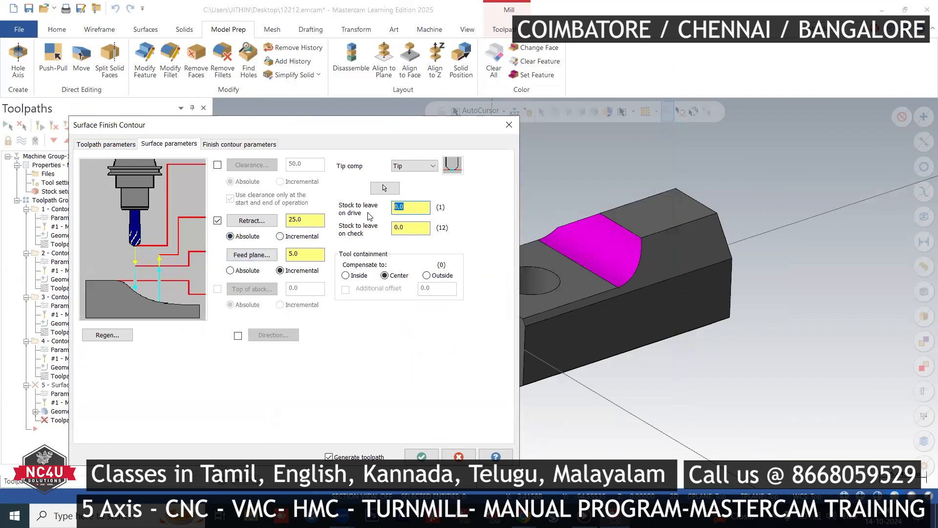
pyautogui.write('0.')
# Set the maximum stepdown to 1.0 with optimized cut order and zigzag open contours, and generate the finish toolpath
pyautogui.click(238, 144)
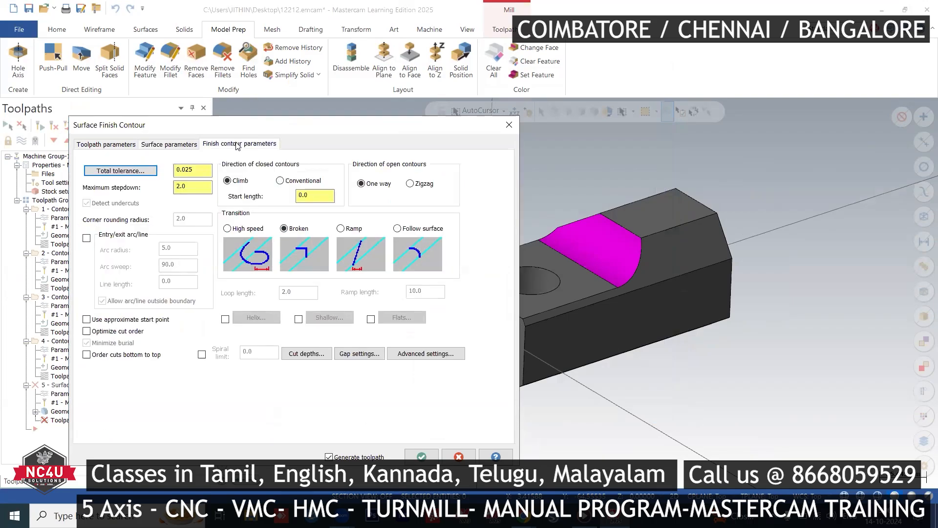
pyautogui.doubleClick(182, 186)
pyautogui.write('1')
pyautogui.click(120, 331)
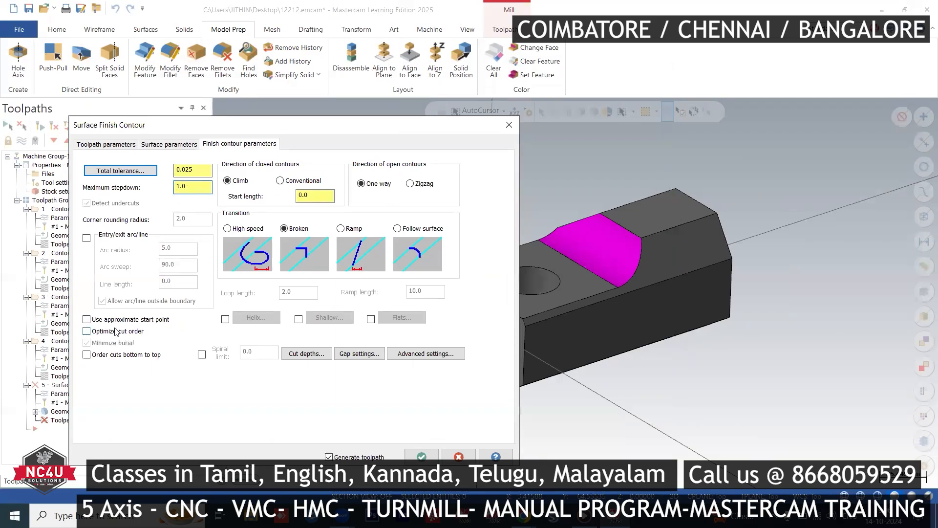
pyautogui.click(410, 185)
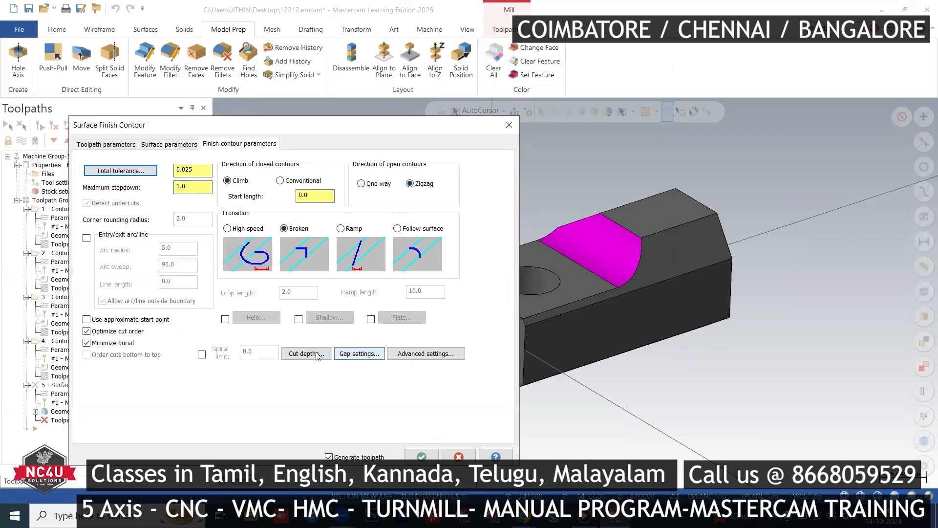
pyautogui.click(357, 354)
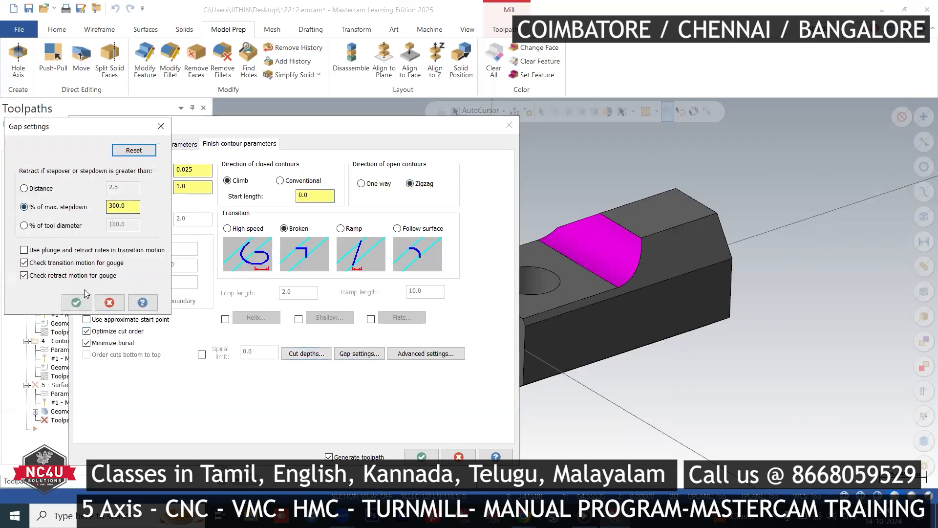
pyautogui.click(77, 302)
pyautogui.click(421, 456)
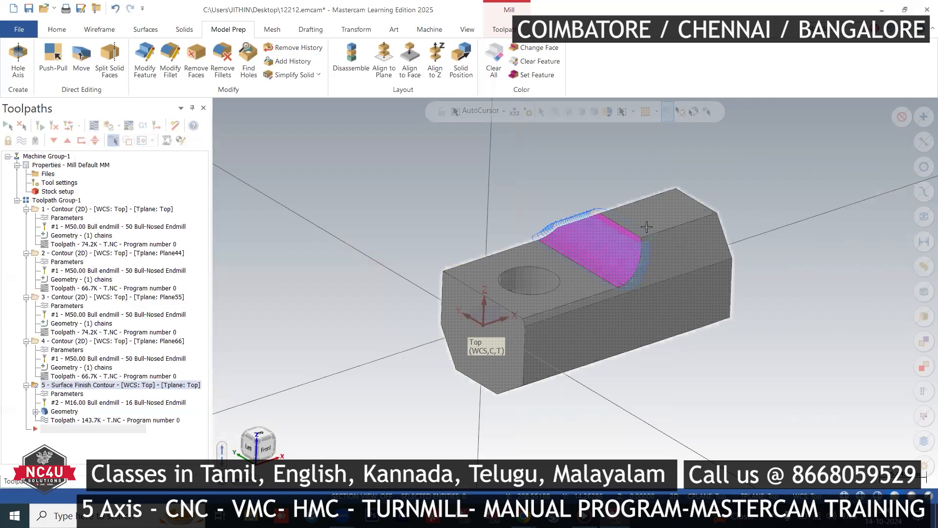
# Backplot the Surface Finish Contour operation and step through its tool motion across the curved face
pyautogui.scroll(2, 639, 223)
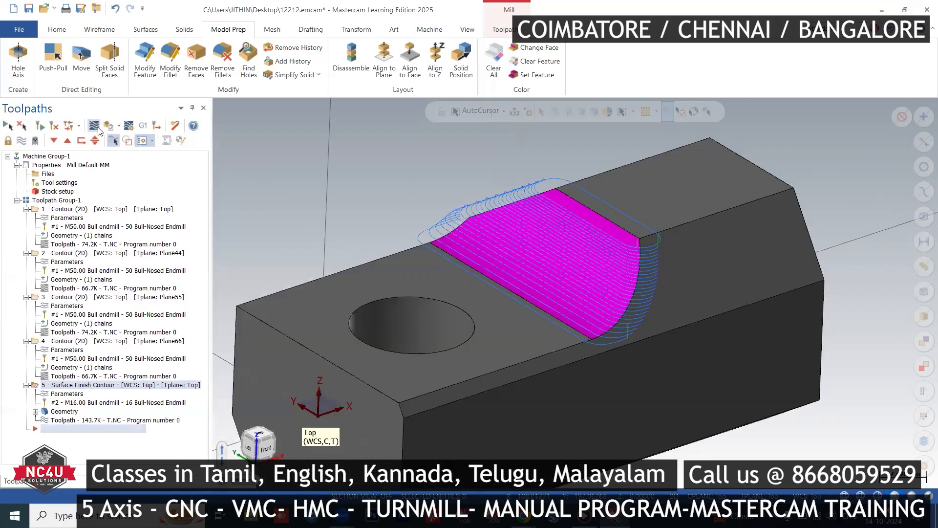
pyautogui.click(98, 126)
pyautogui.press('s')
pyautogui.press('s')
pyautogui.press('s')
pyautogui.press('s')
pyautogui.press('s')
pyautogui.press('s')
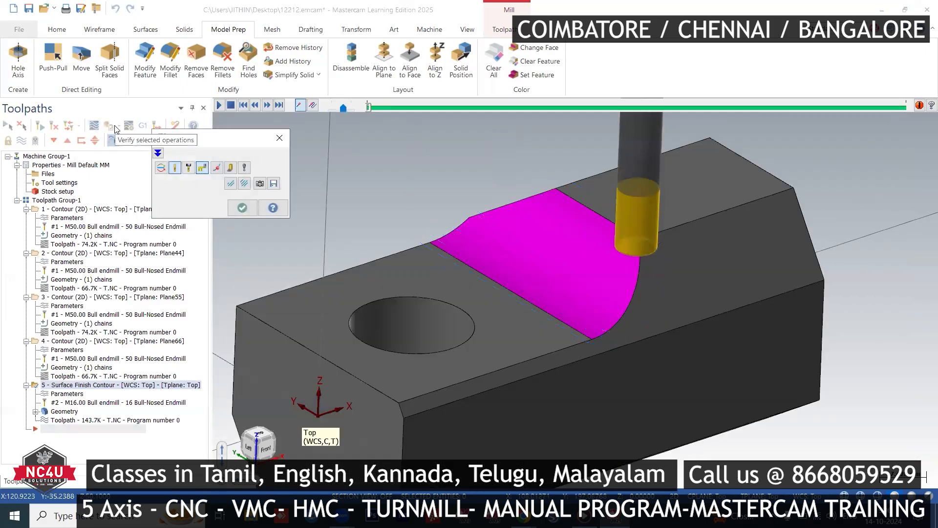
pyautogui.press('s')
pyautogui.press('s')
pyautogui.press('s')
pyautogui.press('s')
pyautogui.press('s')
pyautogui.press('s')
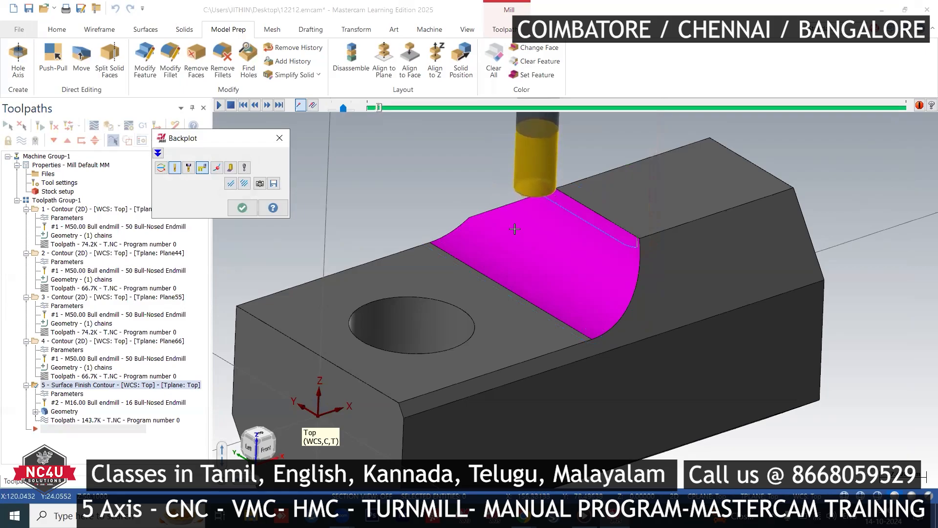
pyautogui.press('s')
pyautogui.press('s')
pyautogui.press('s')
pyautogui.press('s')
pyautogui.press('s')
pyautogui.press('s')
pyautogui.press('s')
pyautogui.press('s')
pyautogui.press('s')
pyautogui.press('s')
pyautogui.press('s')
pyautogui.press('s')
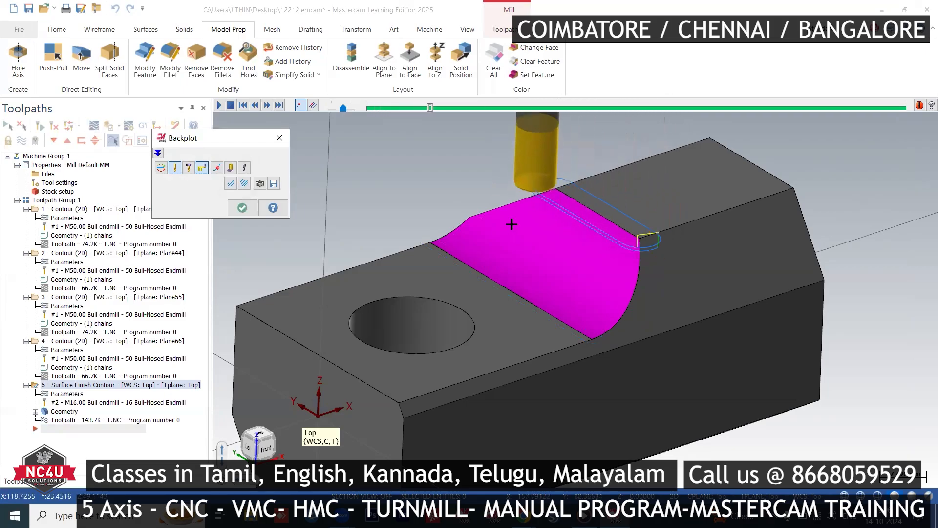
pyautogui.press('s')
pyautogui.press('s')
pyautogui.press('s')
pyautogui.press('s')
pyautogui.press('s')
pyautogui.press('s')
pyautogui.press('s')
pyautogui.press('s')
pyautogui.press('s')
pyautogui.press('s')
pyautogui.press('s')
pyautogui.press('s')
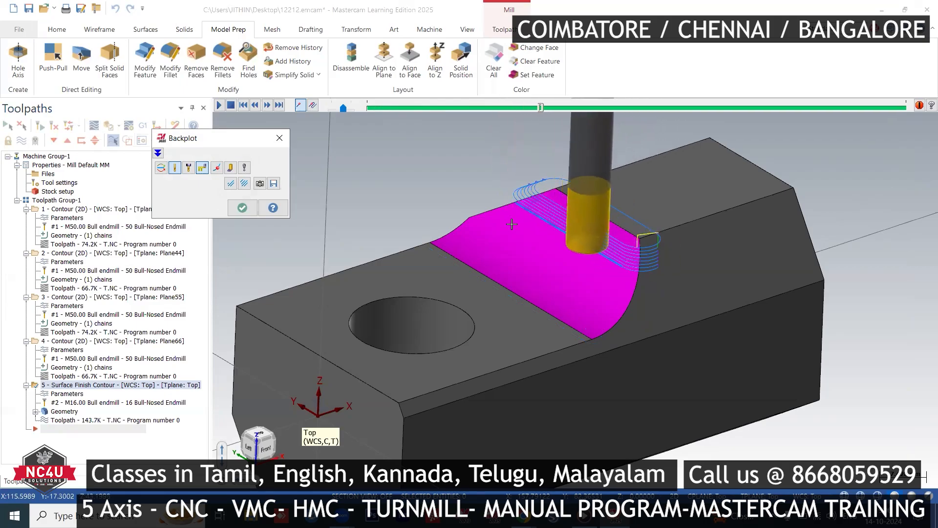
pyautogui.press('Escape')
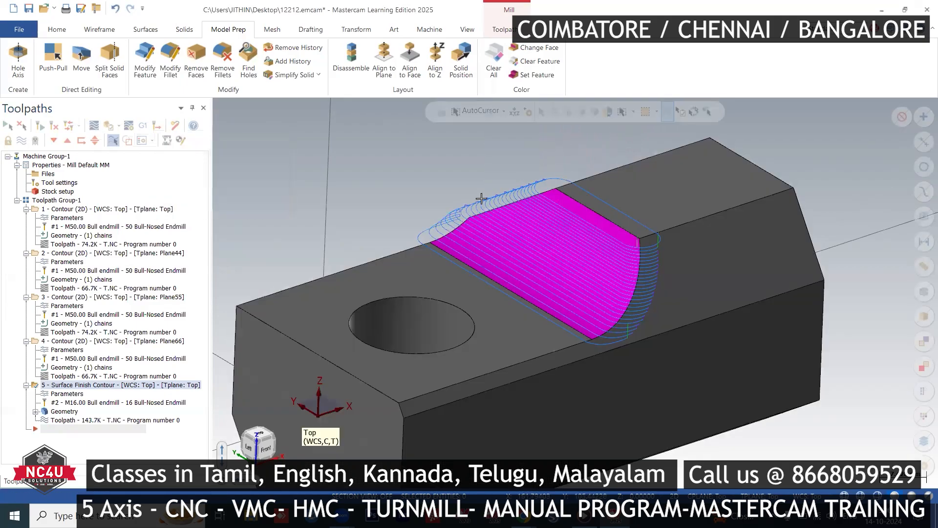
# Hide the finish toolpath display and create curves along the two side edges of the magenta curved face
pyautogui.click(22, 141)
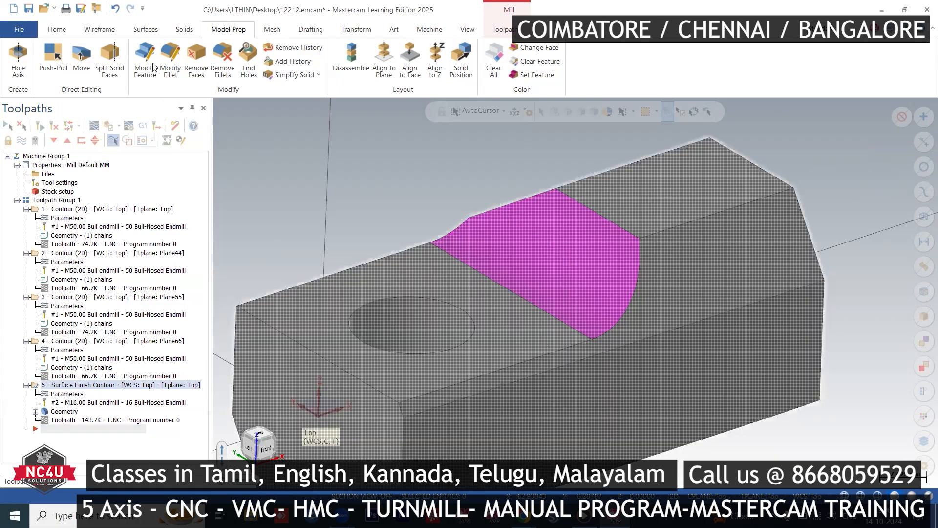
pyautogui.click(81, 31)
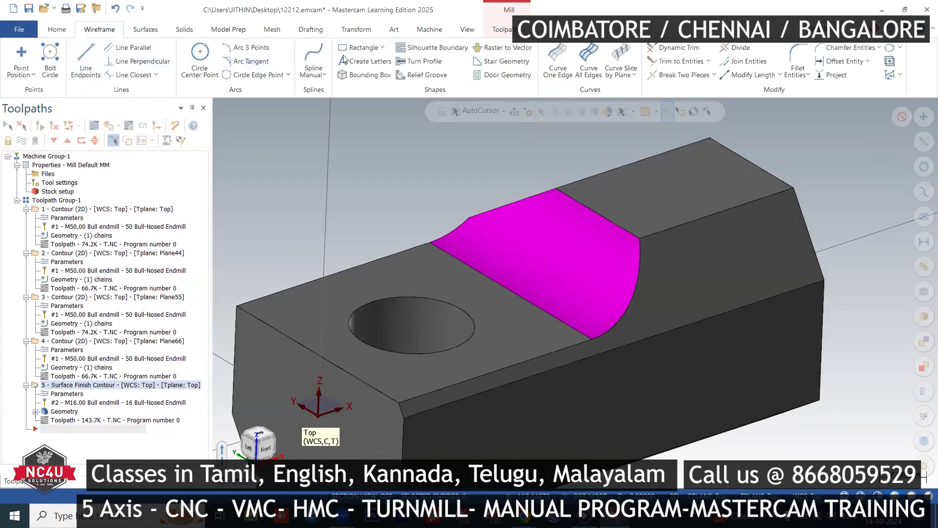
pyautogui.click(557, 63)
pyautogui.click(467, 226)
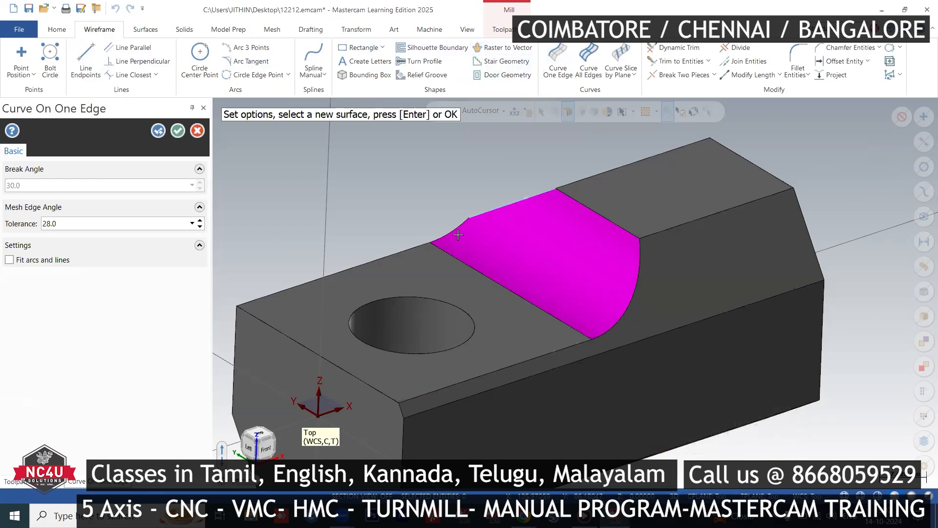
pyautogui.click(641, 283)
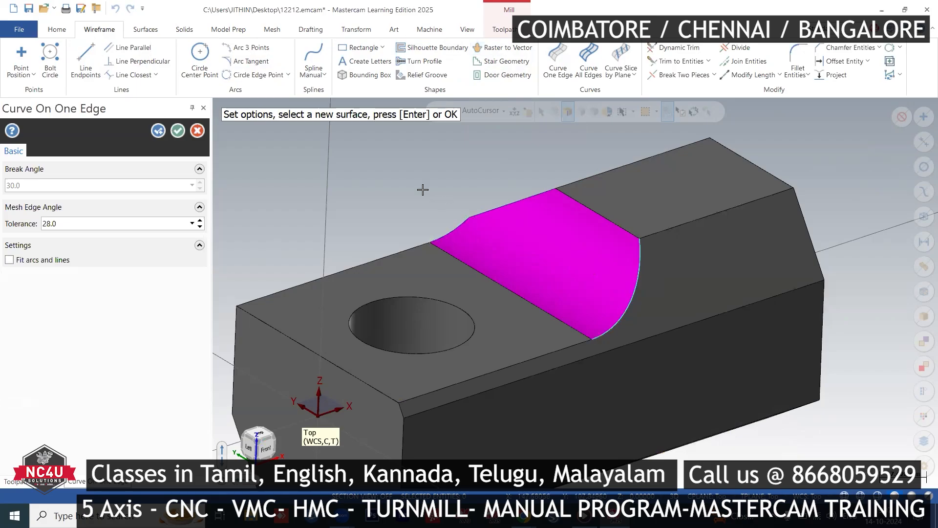
pyautogui.click(178, 131)
# Try to offset a copy of the two connected curves along the magenta face's rear edge outward by 10.0
pyautogui.rightClick(453, 155)
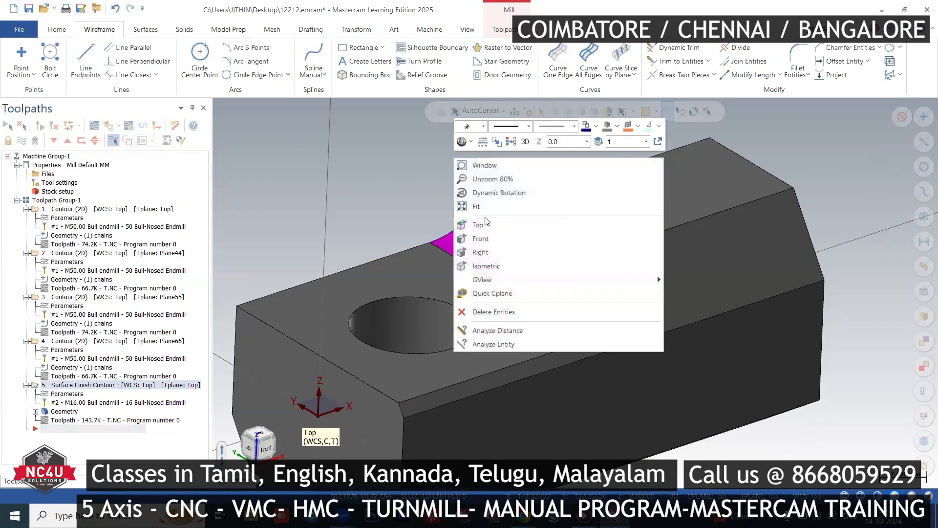
pyautogui.click(591, 225)
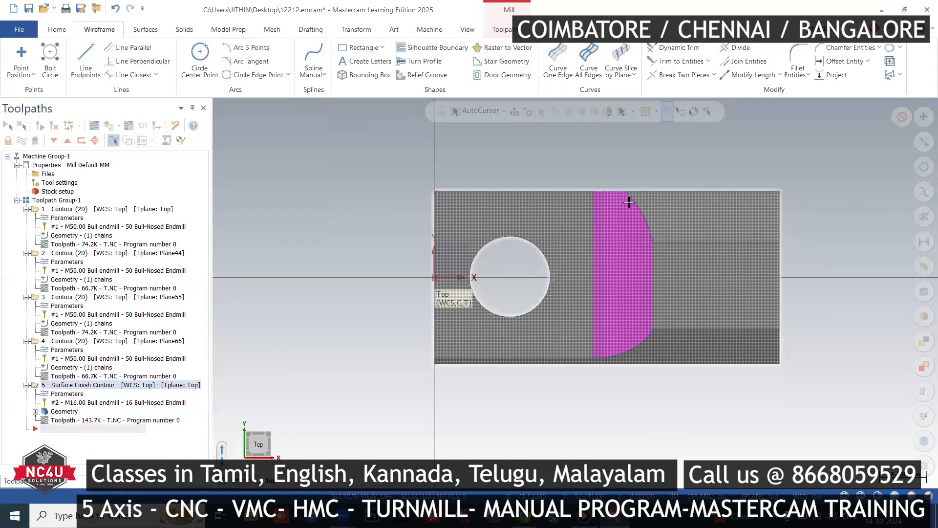
pyautogui.scroll(2, 629, 202)
pyautogui.click(602, 191)
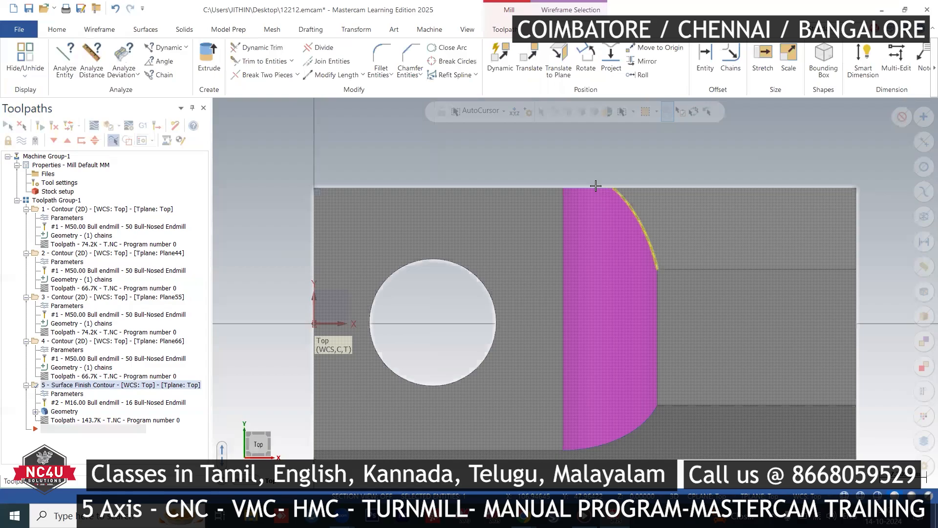
pyautogui.click(596, 187)
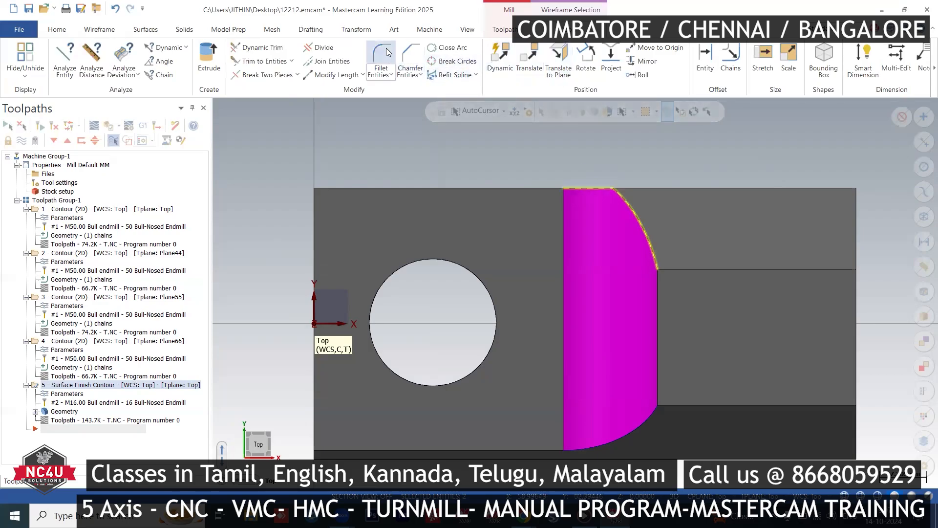
pyautogui.click(353, 31)
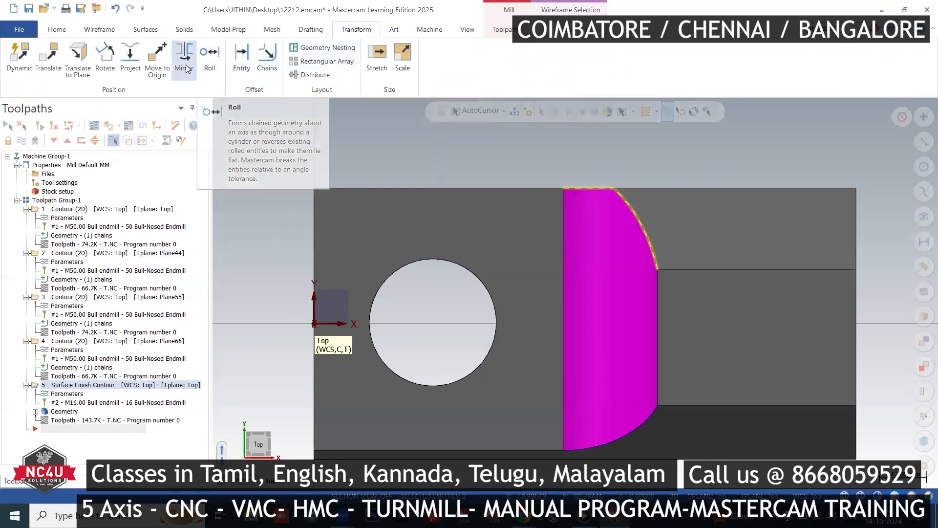
pyautogui.click(267, 59)
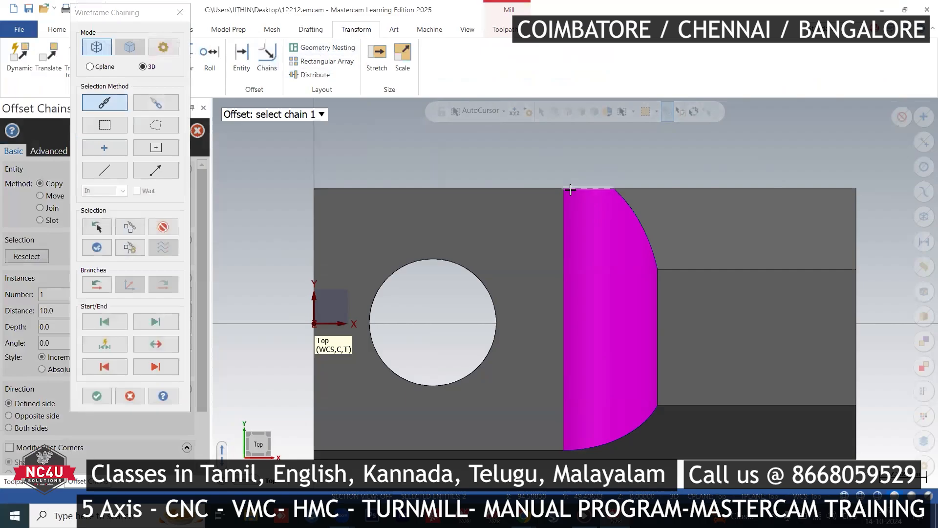
pyautogui.click(95, 396)
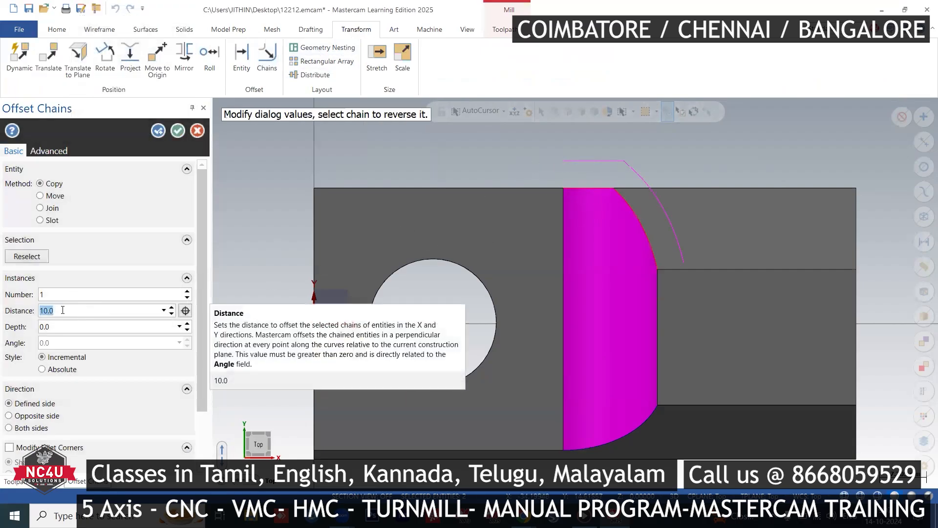
pyautogui.scroll(-1, 515, 249)
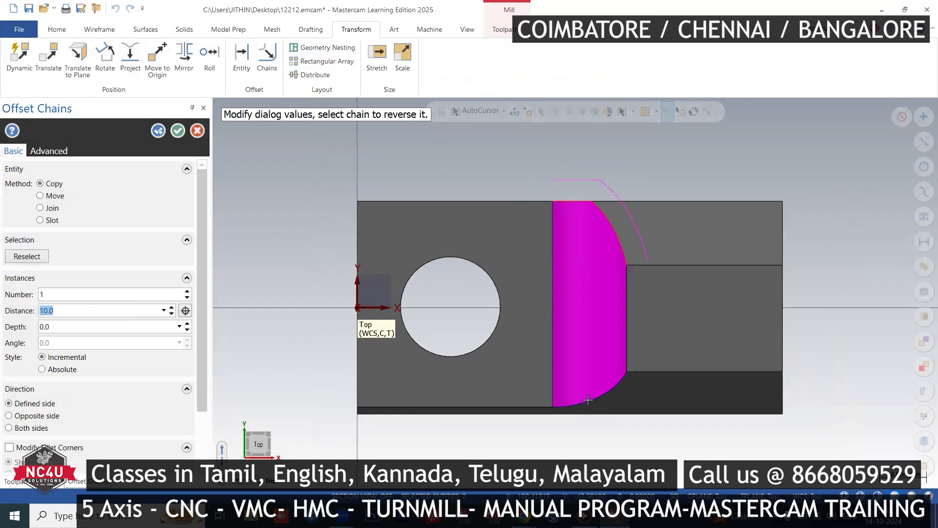
pyautogui.click(171, 130)
pyautogui.moveTo(572, 228); pyautogui.dragTo(590, 186, button='middle')
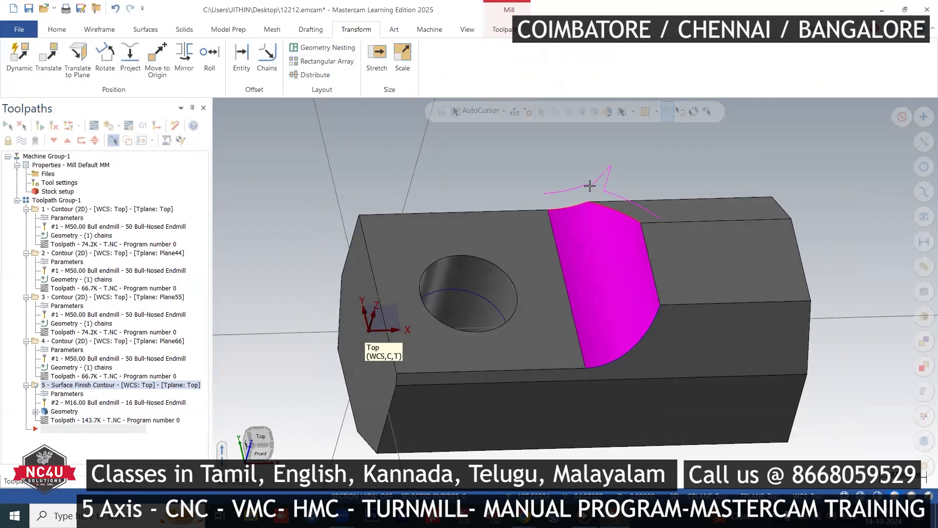
# Translate a copy of the magenta face's two rear edge curves by 10.0 in Y
pyautogui.click(572, 207)
pyautogui.rightClick(588, 164)
pyautogui.click(611, 229)
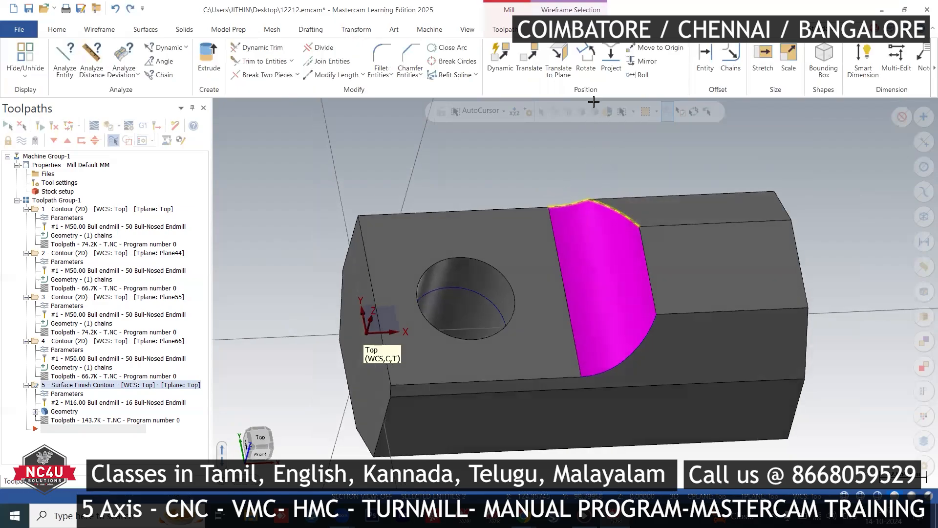
pyautogui.click(530, 59)
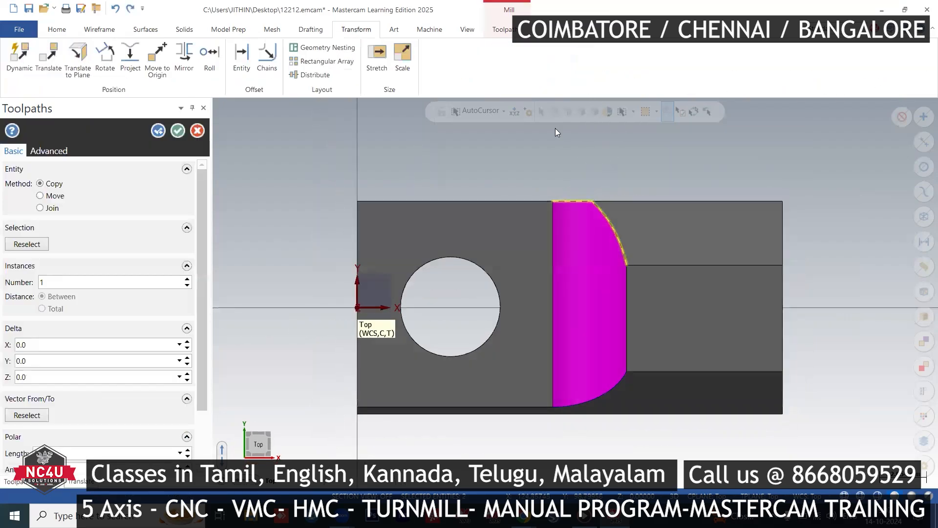
pyautogui.click(36, 360)
pyautogui.write('10')
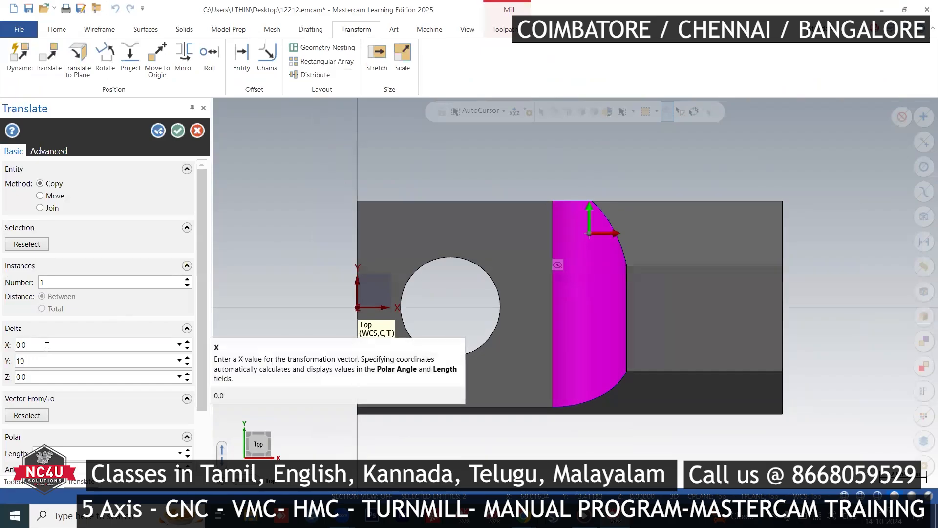
pyautogui.press('Return')
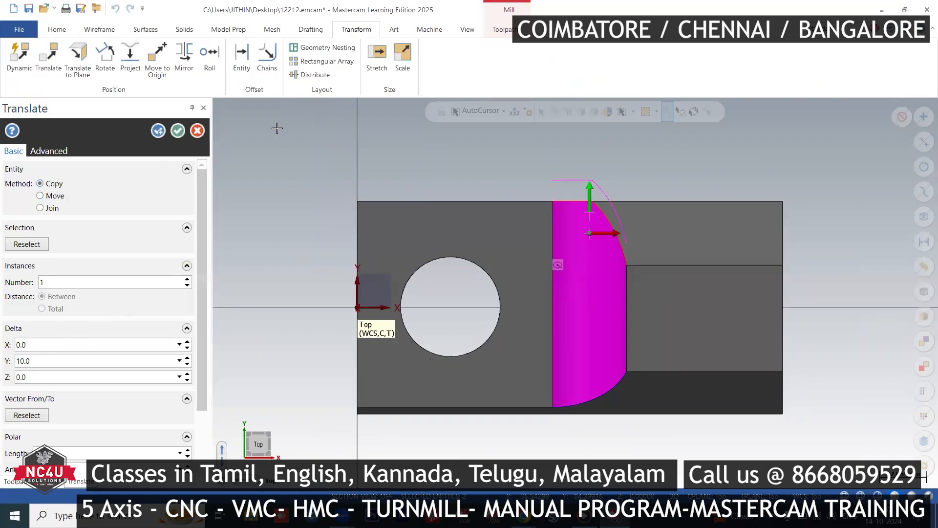
pyautogui.click(178, 131)
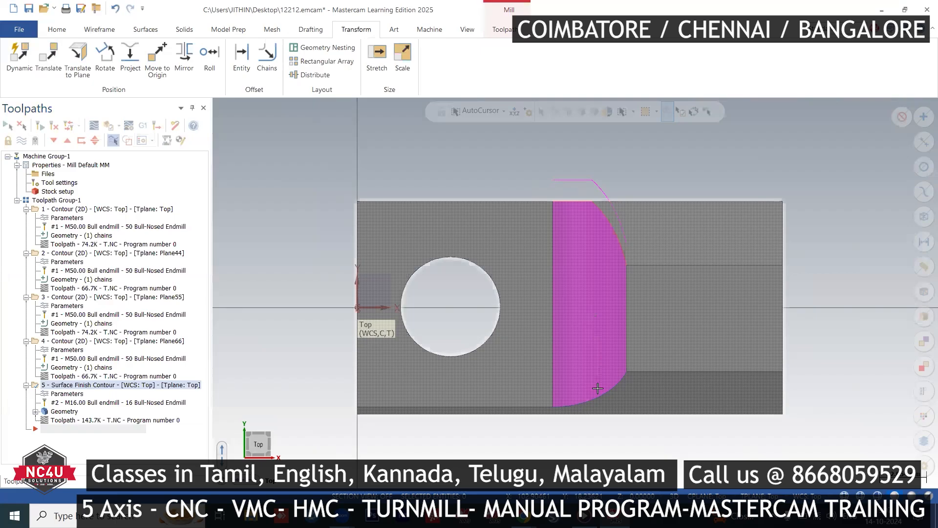
# Translate a copy of the magenta face's front edge curve outward in negative Y and clear the transform colors
pyautogui.click(600, 397)
pyautogui.click(528, 53)
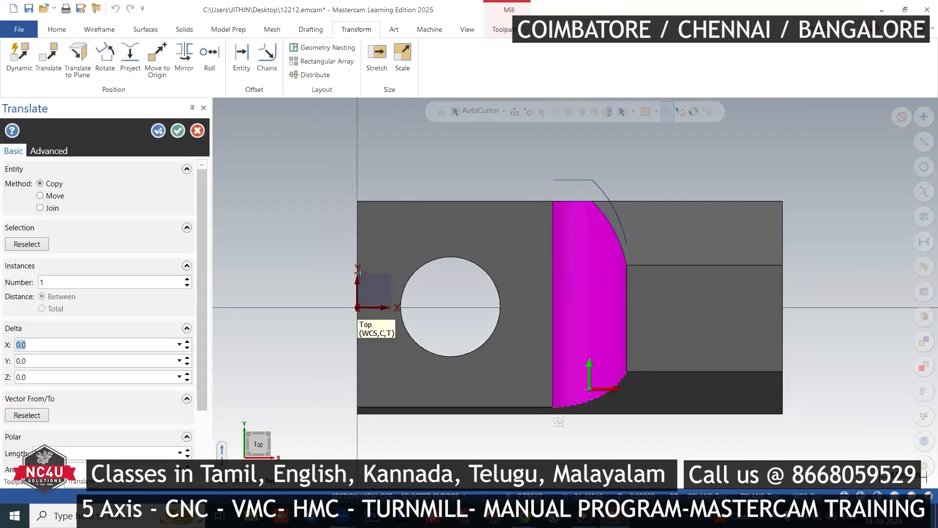
pyautogui.click(188, 364)
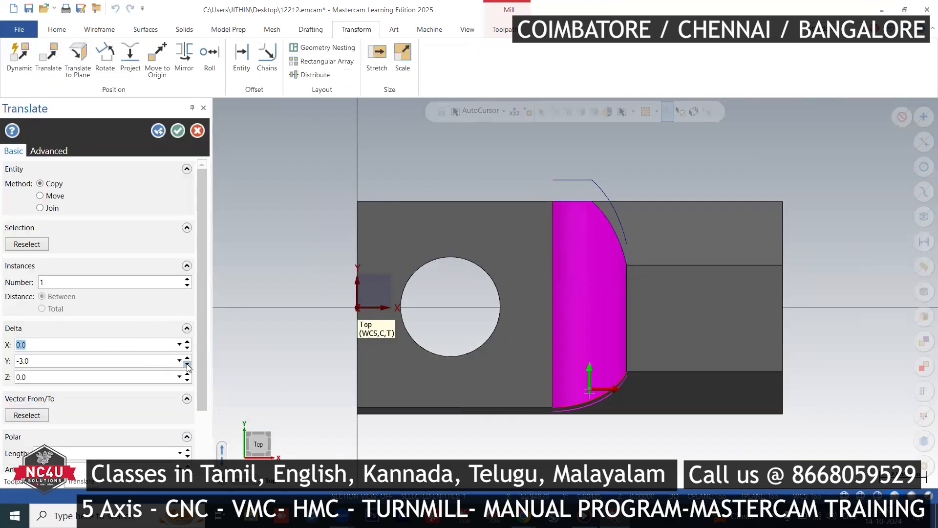
pyautogui.click(187, 364)
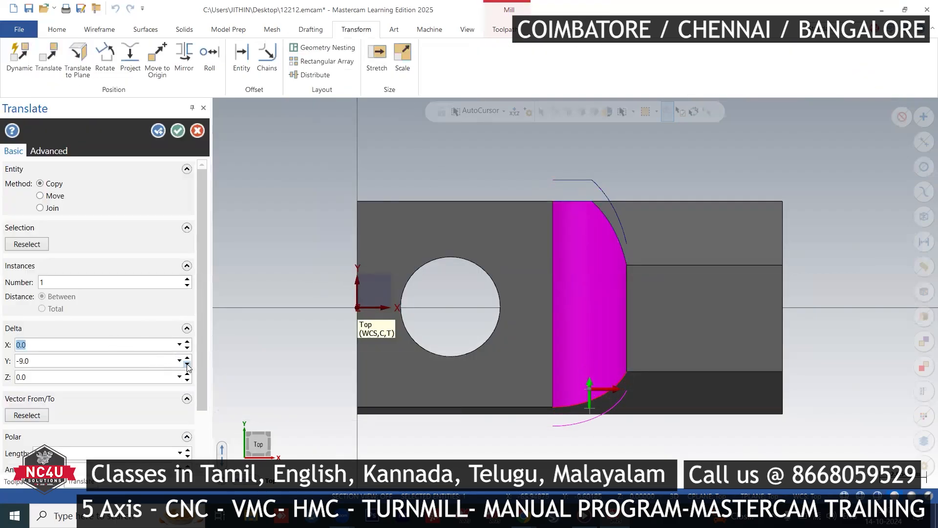
pyautogui.click(177, 131)
pyautogui.rightClick(521, 135)
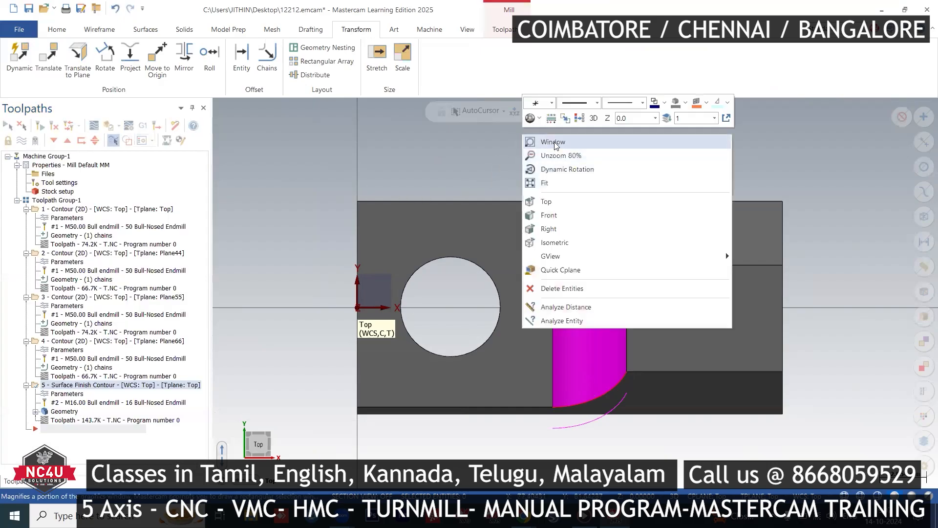
pyautogui.click(580, 121)
# Create a lofted surface between the rear edge curves and their translated copy
pyautogui.moveTo(461, 284); pyautogui.dragTo(602, 186, button='middle')
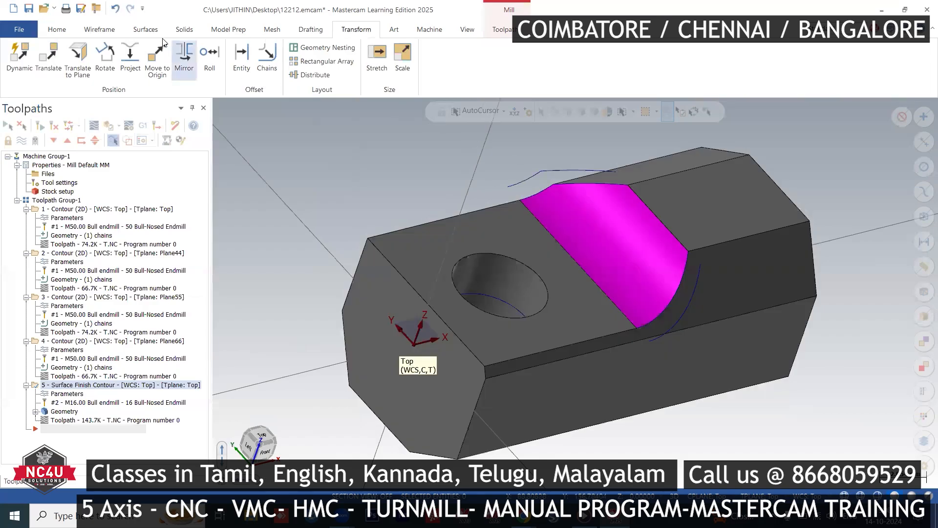
pyautogui.click(149, 32)
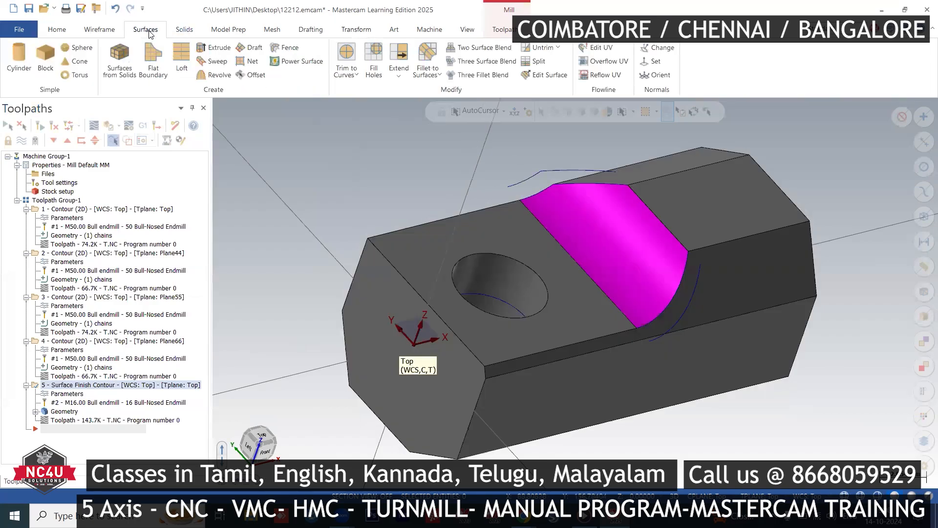
pyautogui.click(174, 62)
pyautogui.click(511, 184)
pyautogui.click(520, 199)
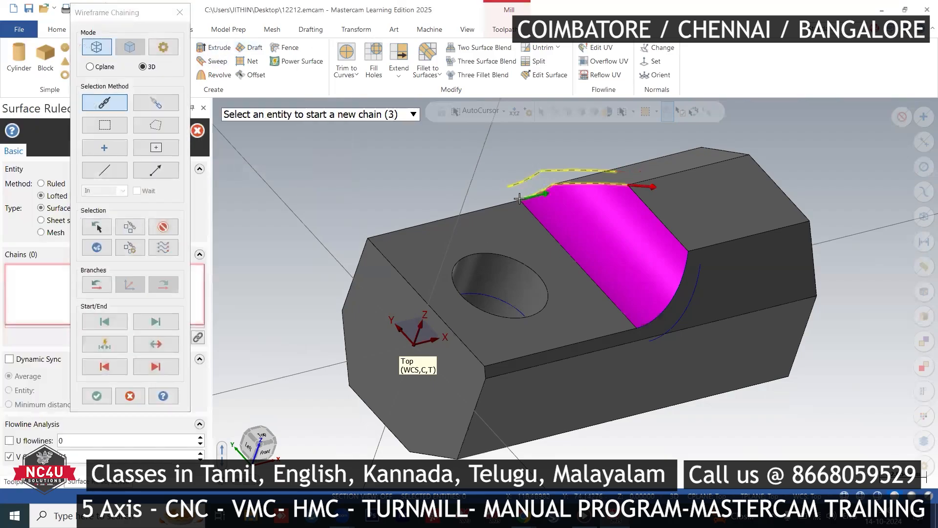
pyautogui.click(97, 396)
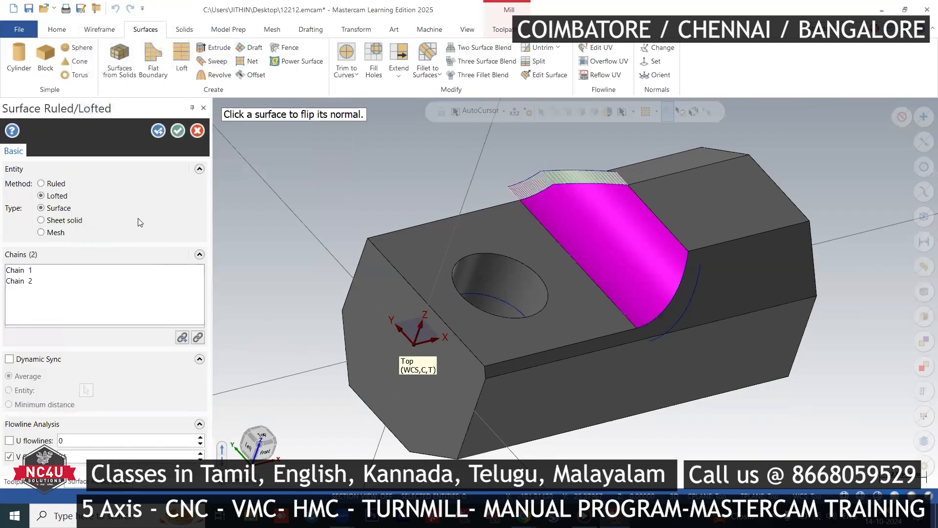
pyautogui.click(158, 131)
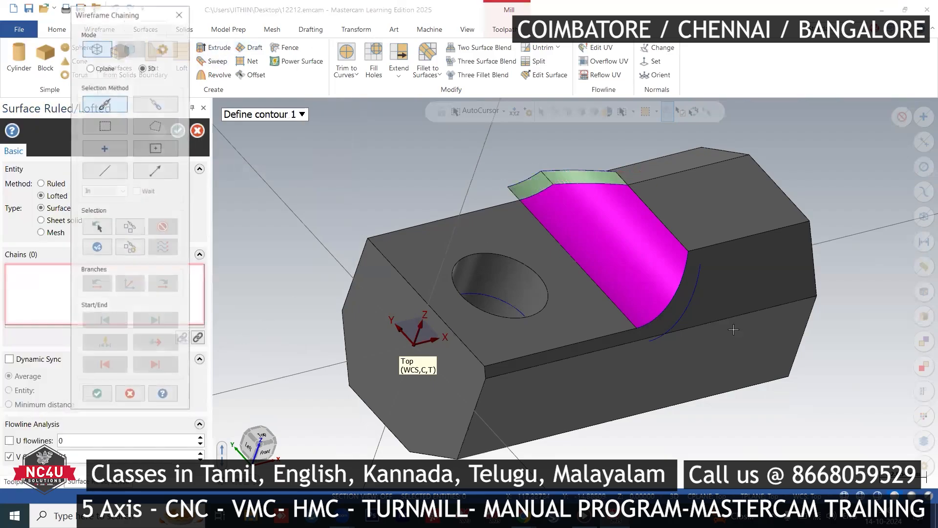
# Loft a second surface between the front edge curve and its translated copy
pyautogui.click(659, 335)
pyautogui.click(660, 322)
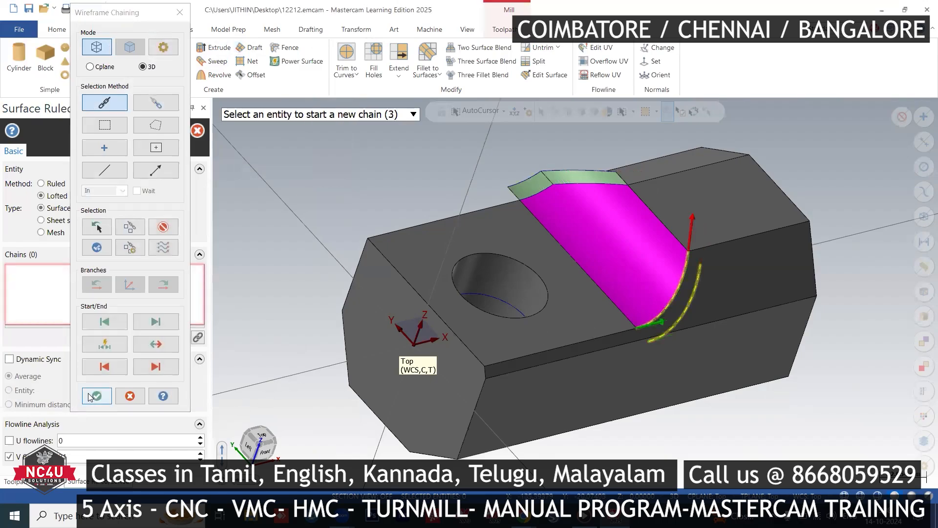
pyautogui.click(97, 395)
pyautogui.click(179, 131)
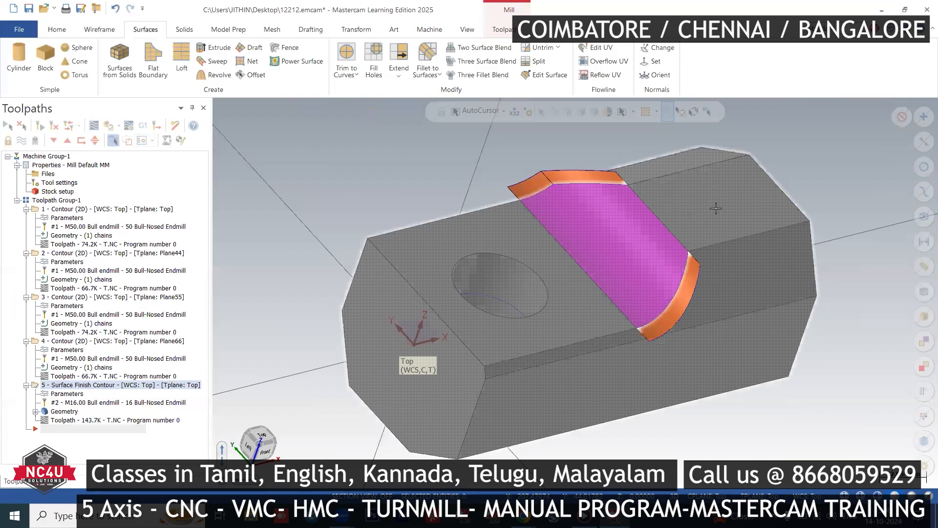
# Add the orange lofted extension surfaces to the Surface Finish Contour's drive surfaces and regenerate the operation
pyautogui.moveTo(716, 209); pyautogui.dragTo(698, 265, button='middle')
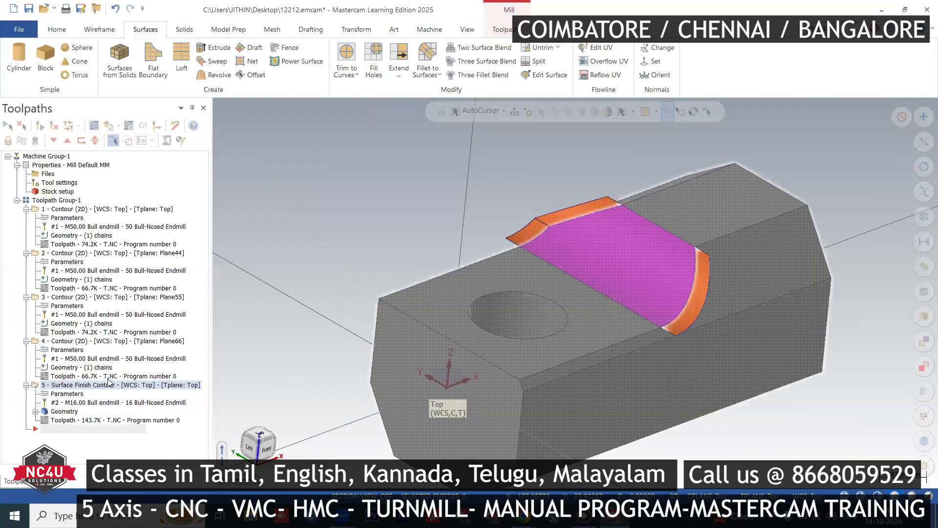
pyautogui.click(68, 415)
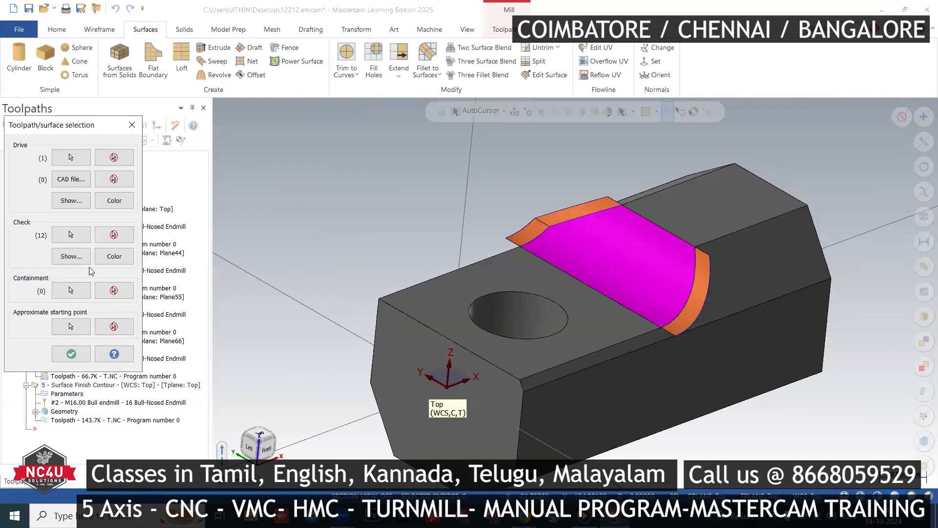
pyautogui.click(69, 158)
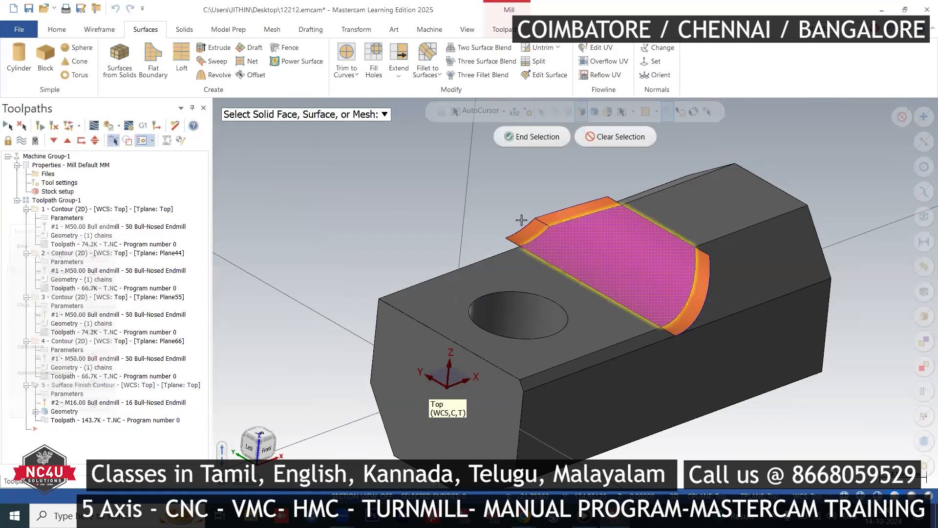
pyautogui.click(692, 288)
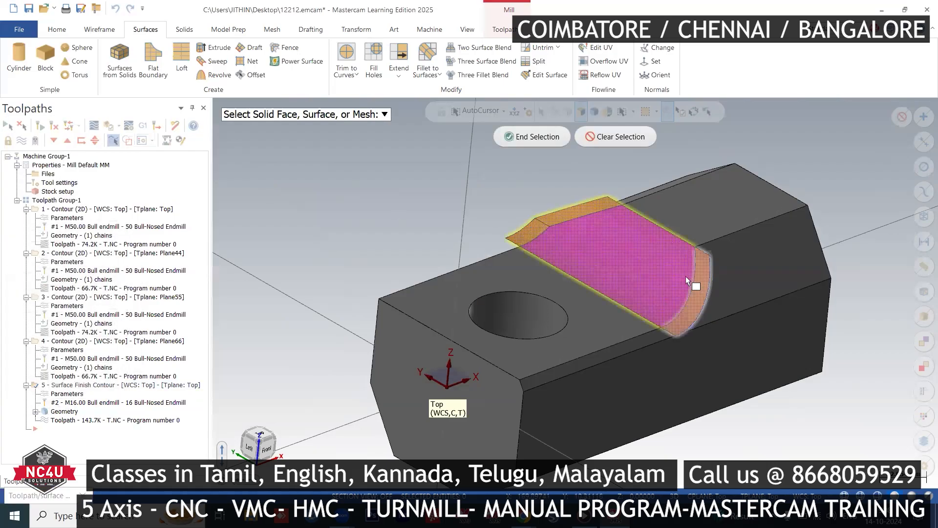
pyautogui.click(532, 138)
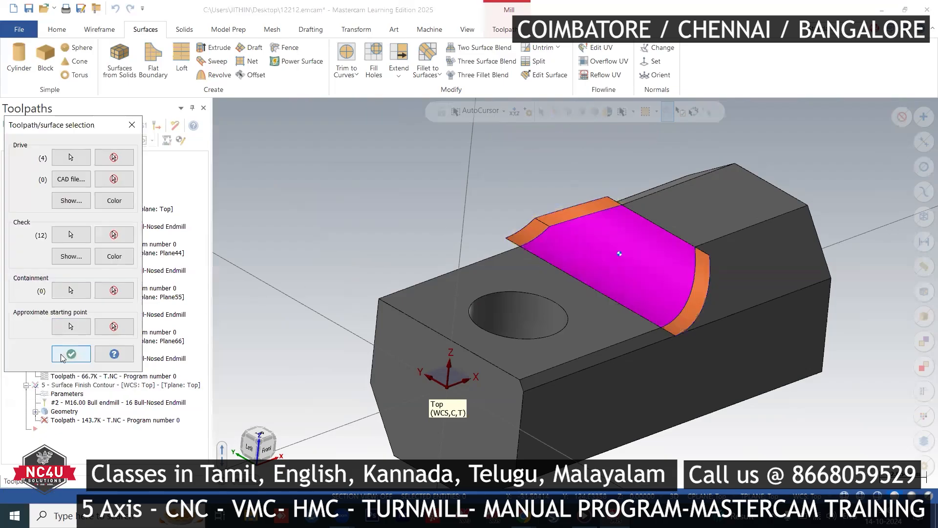
pyautogui.click(69, 354)
pyautogui.click(40, 126)
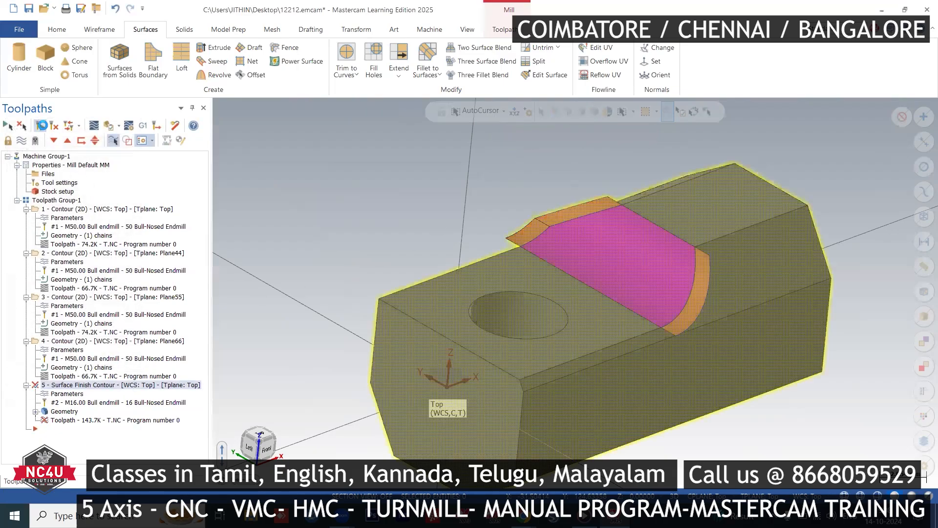
pyautogui.moveTo(754, 269); pyautogui.dragTo(731, 285, button='middle')
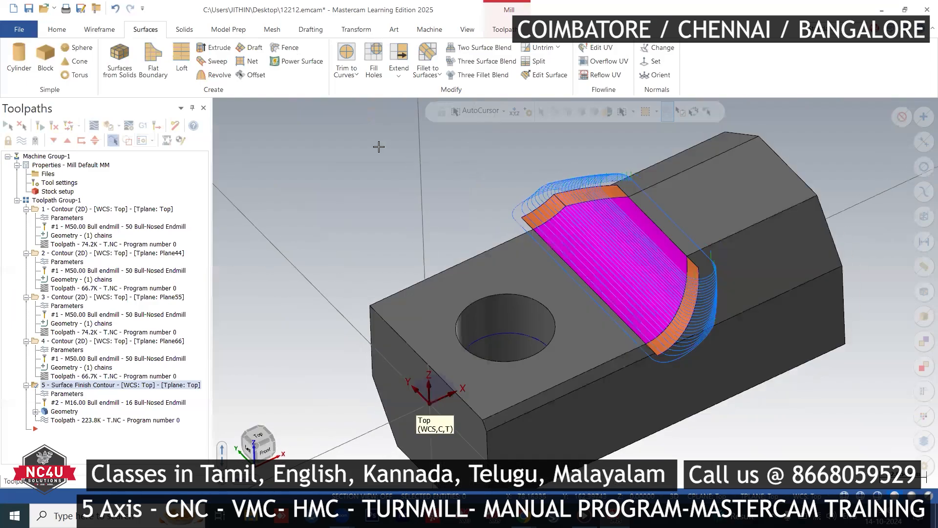
pyautogui.rightClick(418, 159)
pyautogui.click(442, 230)
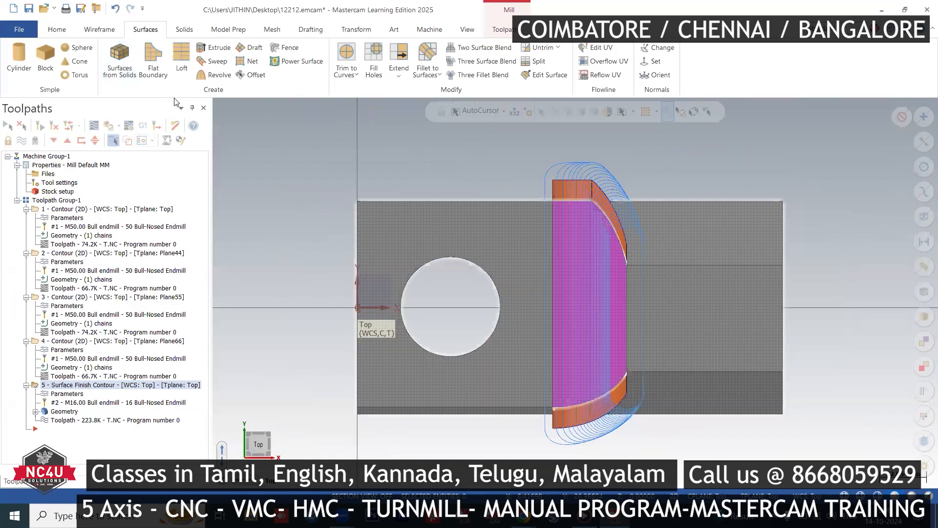
pyautogui.click(636, 497)
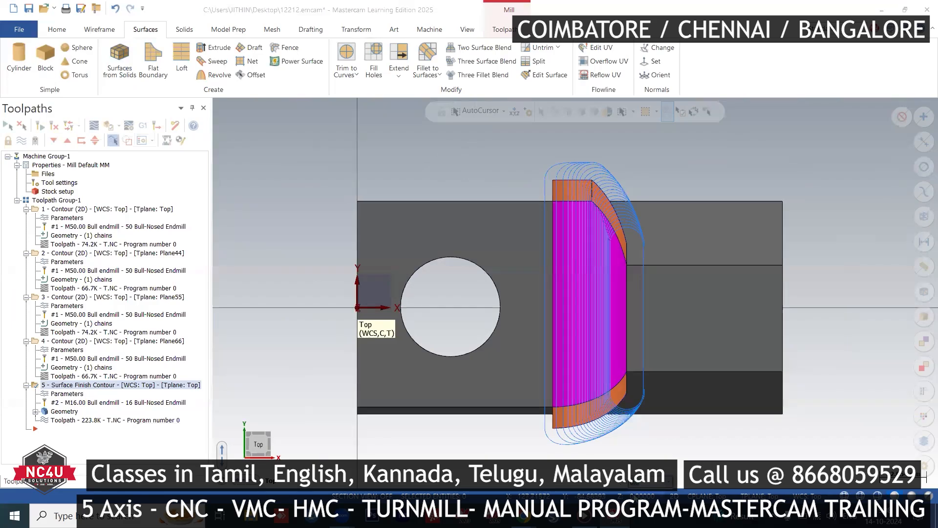
pyautogui.press('Return')
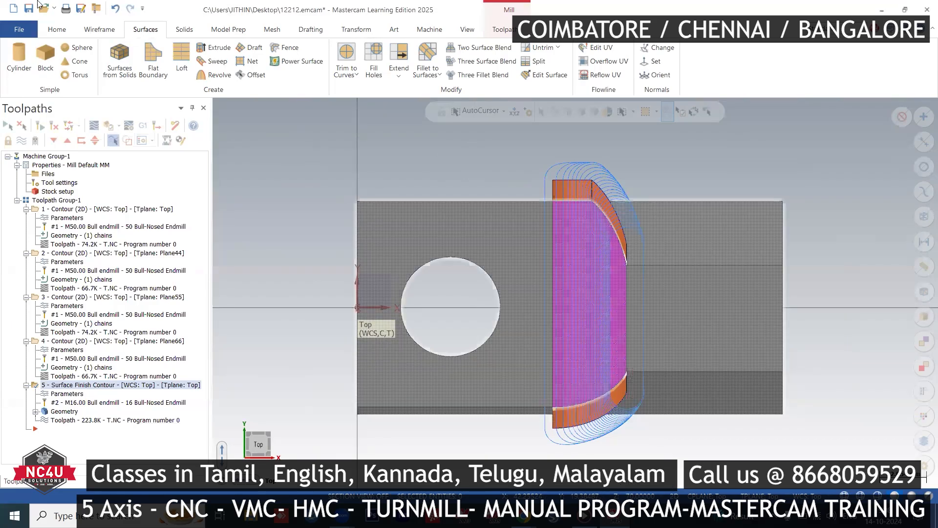
# Create edge curves along the outer edges of the rear and front orange lofted surfaces with Curve One Edge
pyautogui.click(81, 31)
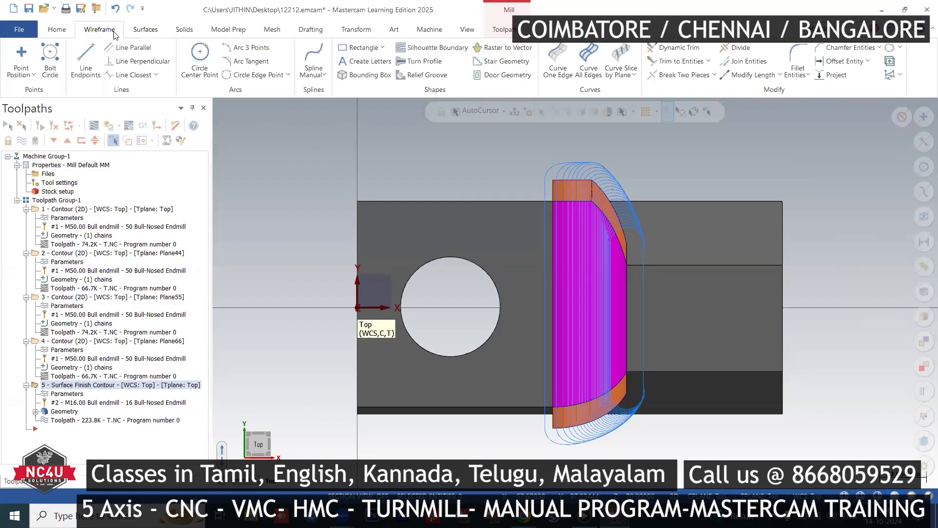
pyautogui.click(556, 56)
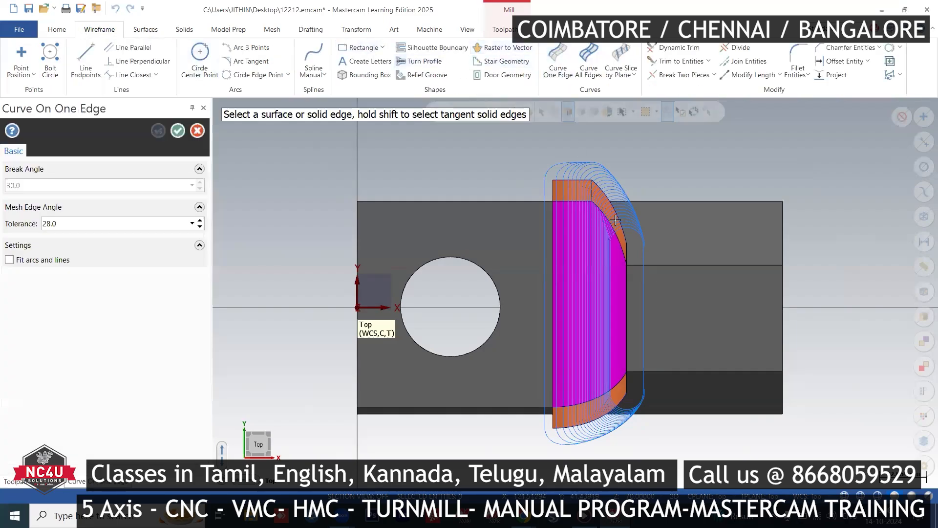
pyautogui.click(604, 198)
pyautogui.scroll(1, 602, 199)
pyautogui.click(606, 187)
pyautogui.click(563, 177)
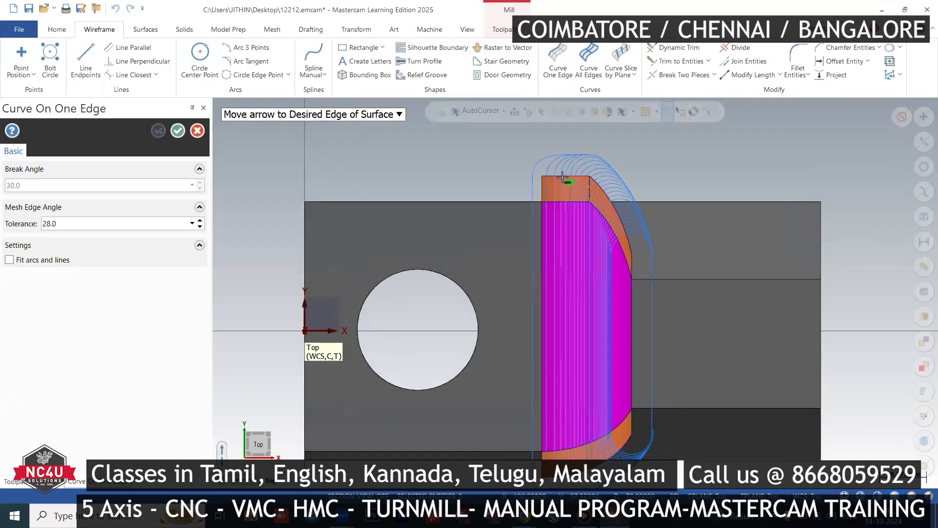
pyautogui.click(563, 177)
pyautogui.scroll(-1, 562, 172)
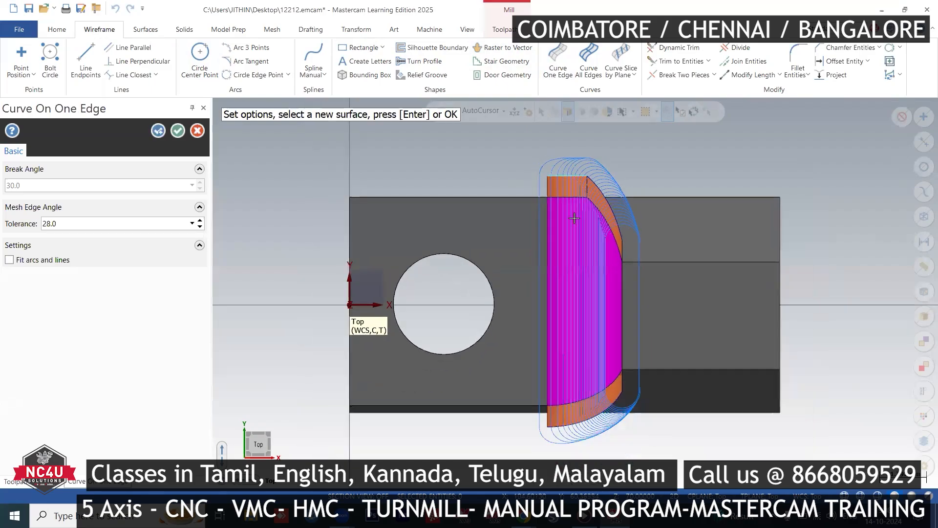
pyautogui.click(609, 392)
pyautogui.click(608, 396)
pyautogui.click(178, 131)
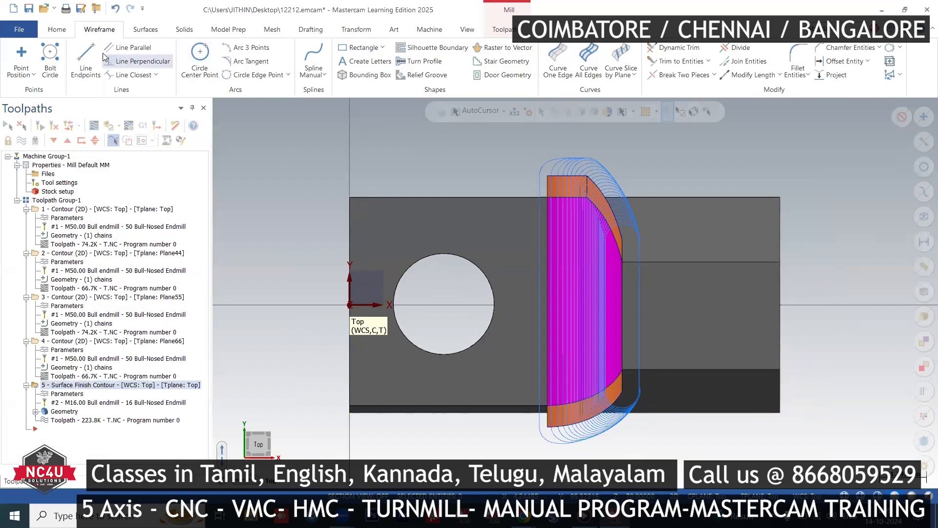
# Draw three connected lines from the rear edge curve's left end to the front curve's, reaching about 37 mm outward in negative X
pyautogui.click(86, 59)
pyautogui.click(548, 177)
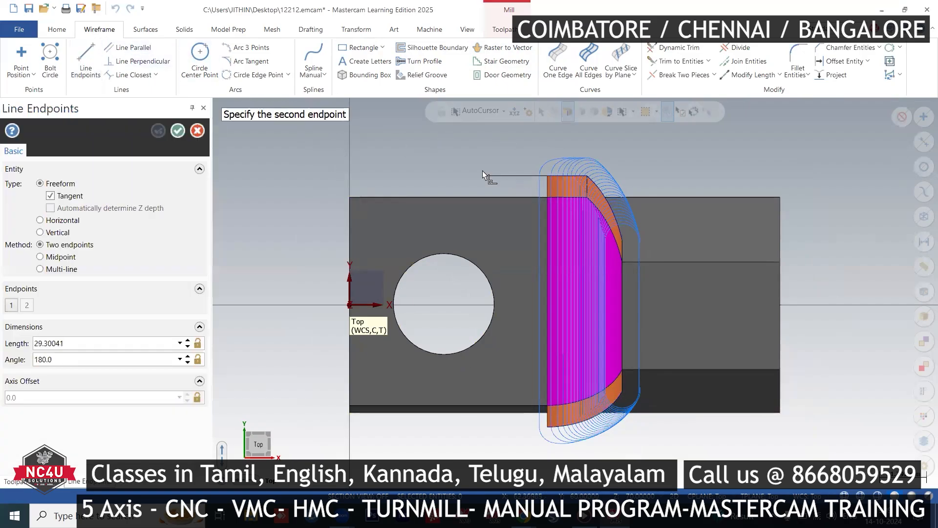
pyautogui.click(468, 171)
pyautogui.click(468, 171)
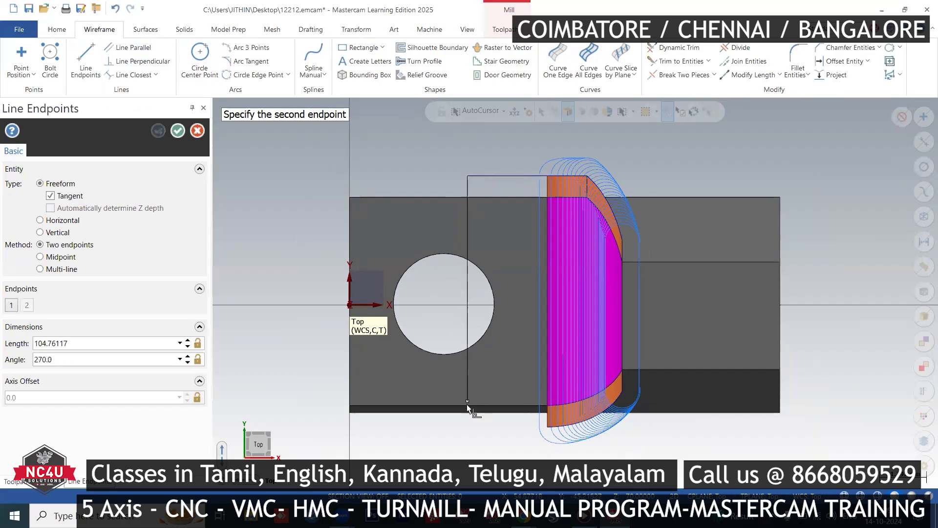
pyautogui.click(467, 430)
pyautogui.click(468, 431)
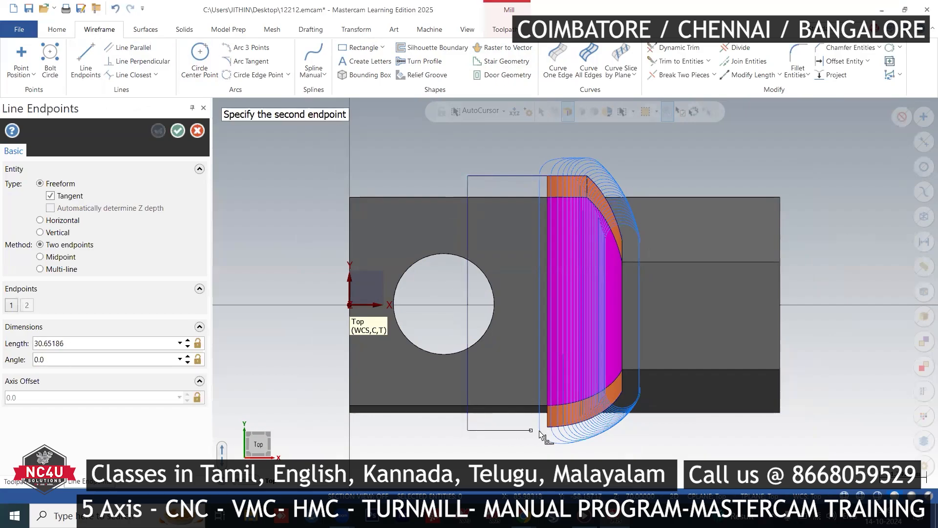
pyautogui.click(548, 431)
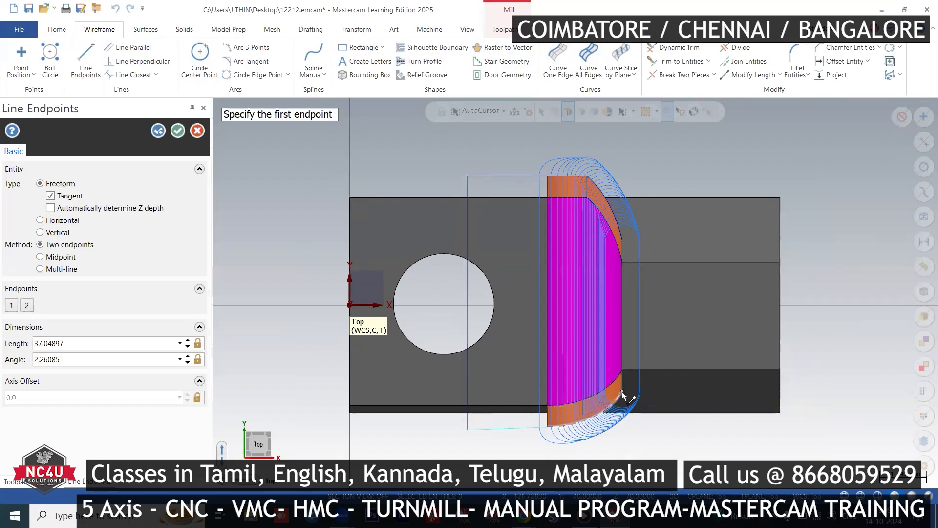
# Draw a line between the positive-X ends of the front and rear edge curves to close the boundary
pyautogui.click(623, 394)
pyautogui.click(622, 233)
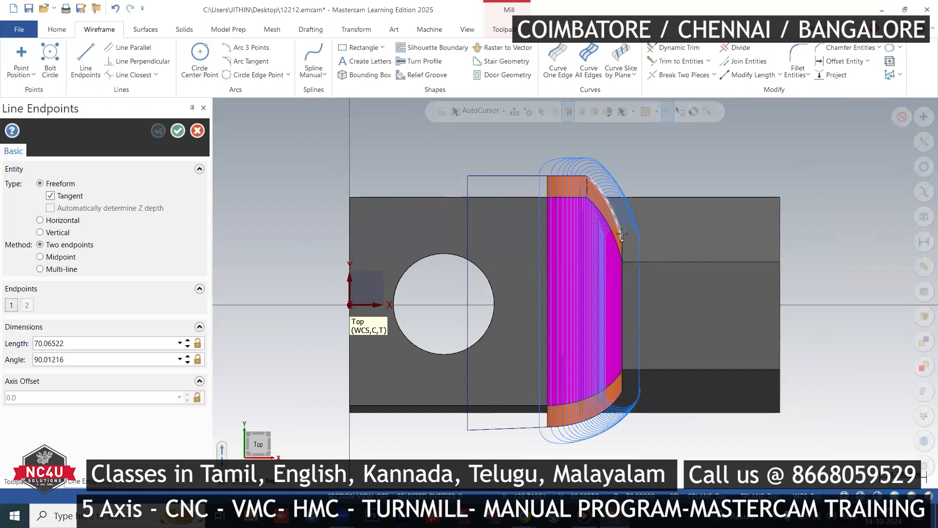
pyautogui.moveTo(623, 233); pyautogui.dragTo(772, 123, button='middle')
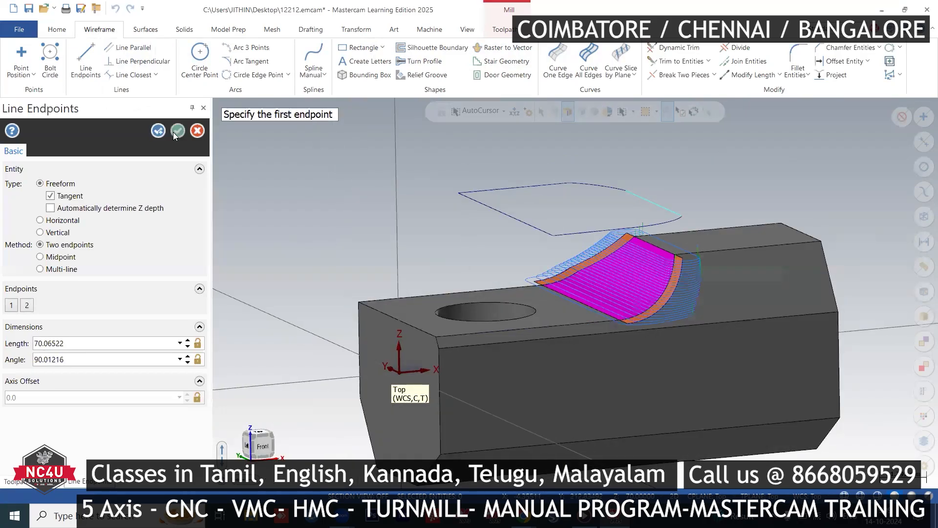
pyautogui.click(175, 135)
pyautogui.scroll(-1, 604, 151)
pyautogui.moveTo(604, 151); pyautogui.dragTo(603, 187, button='middle')
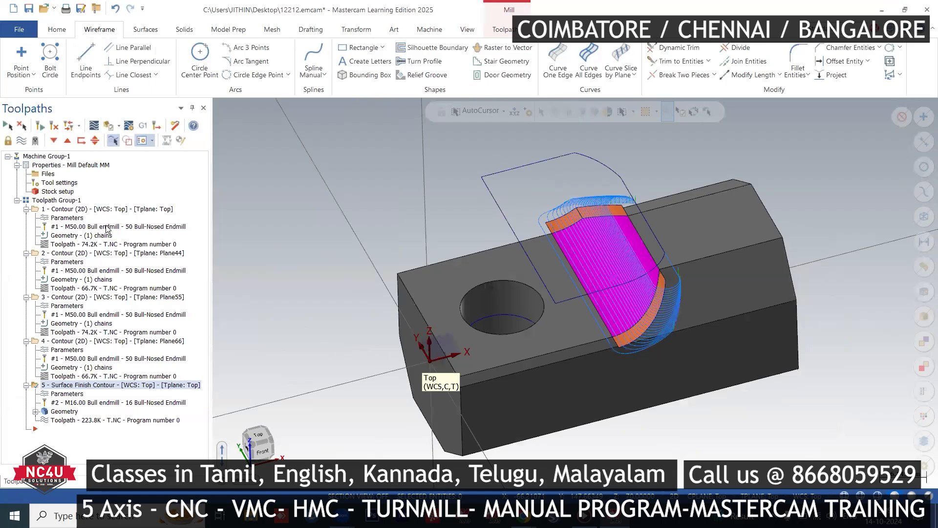
# Try to chain the closed wireframe boundary as the Surface Finish Contour's containment and regenerate the operation
pyautogui.click(64, 411)
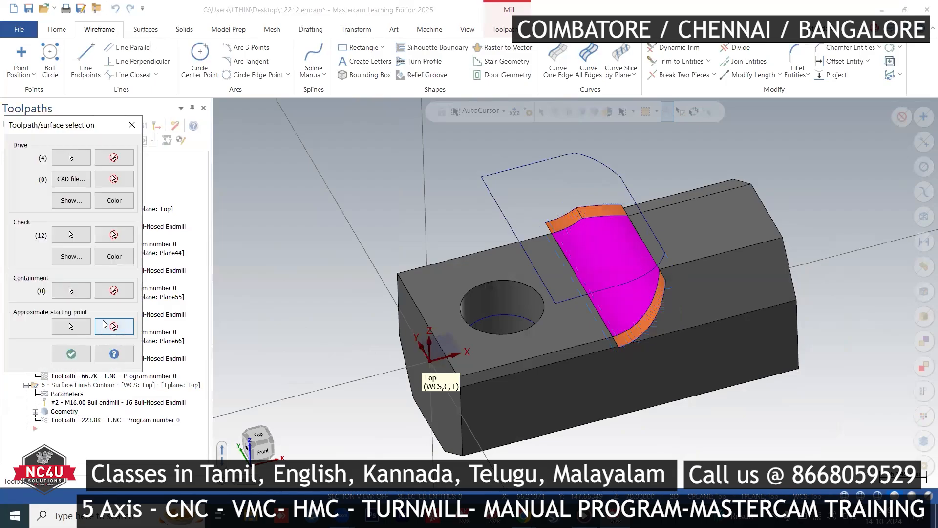
pyautogui.click(72, 293)
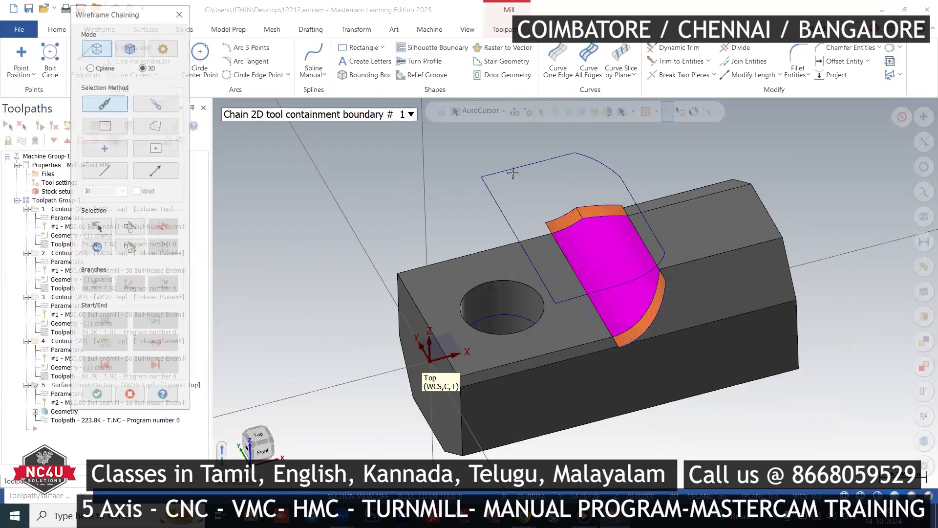
pyautogui.click(506, 171)
pyautogui.click(96, 396)
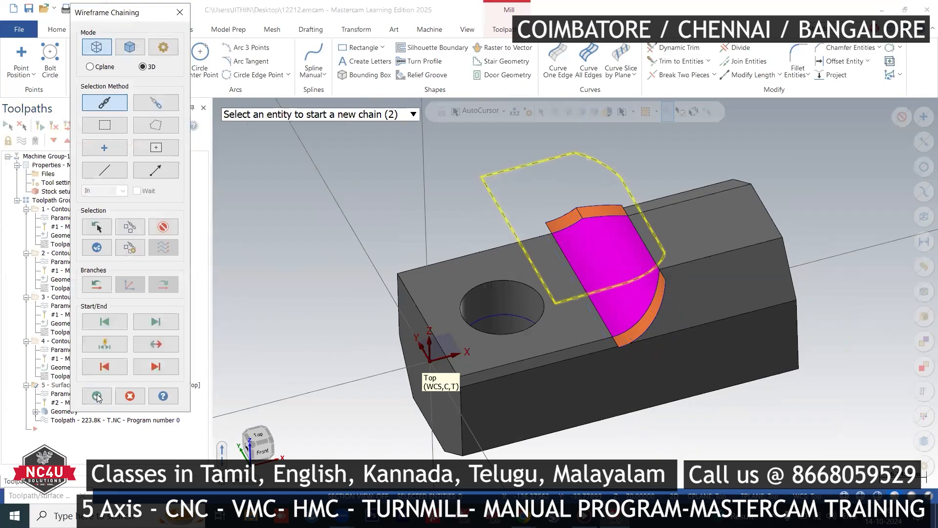
pyautogui.click(63, 358)
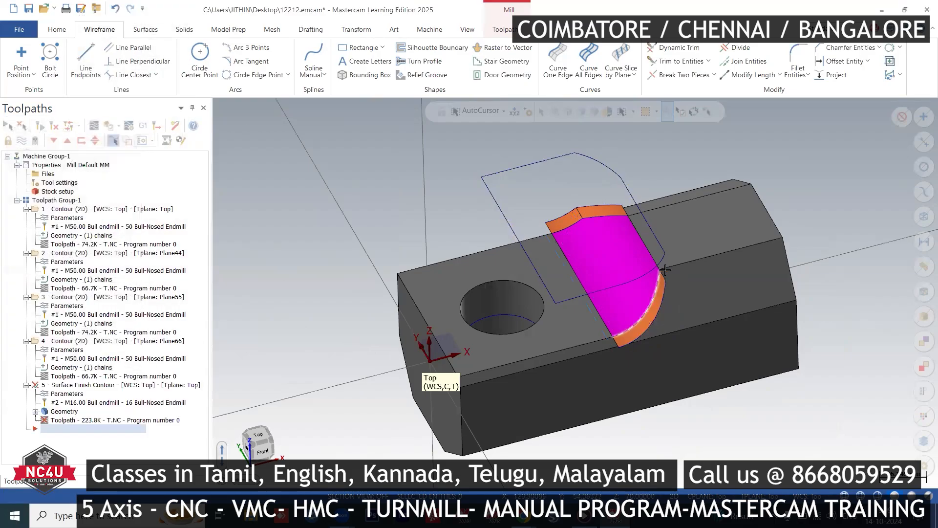
pyautogui.scroll(2, 672, 282)
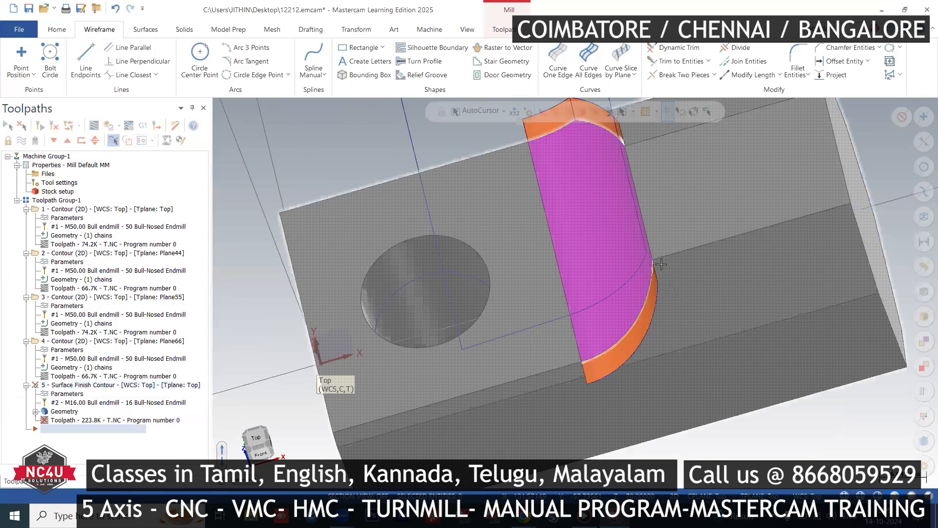
pyautogui.scroll(1, 666, 279)
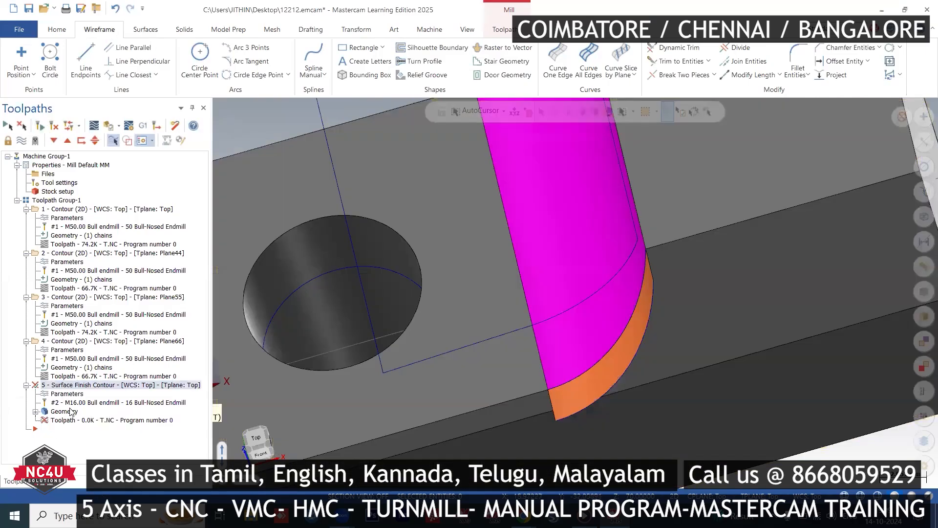
# Chain the containment boundary again and inspect the corner where the rear edge curve meets the closing line, then cancel the selection
pyautogui.click(71, 412)
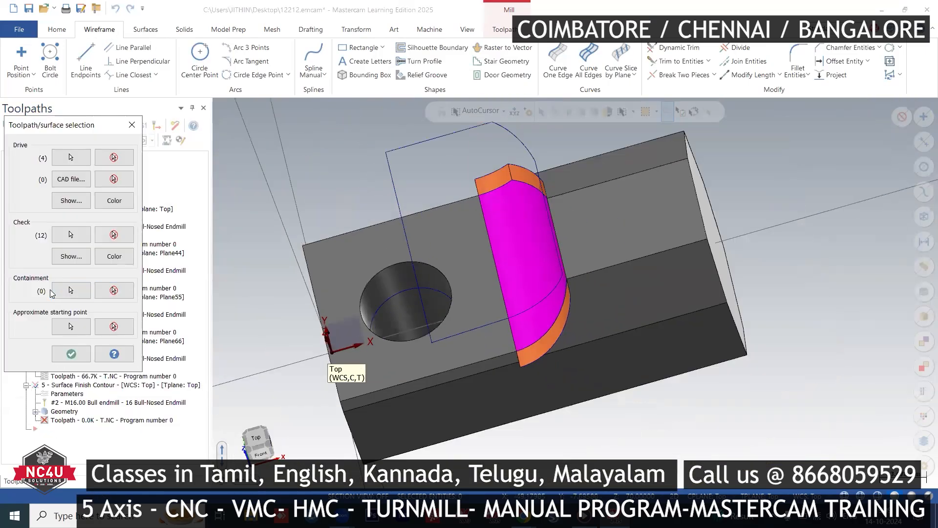
pyautogui.click(71, 290)
pyautogui.scroll(6, 581, 185)
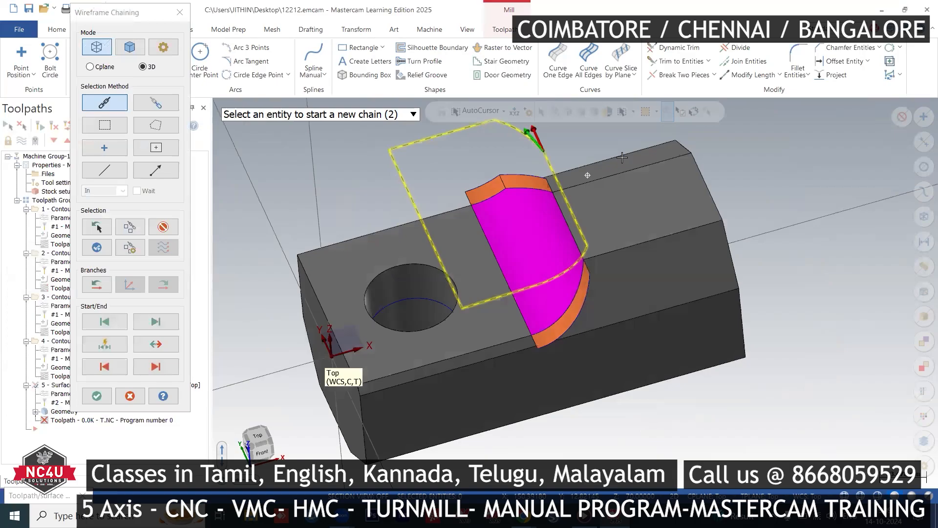
pyautogui.scroll(4, 539, 160)
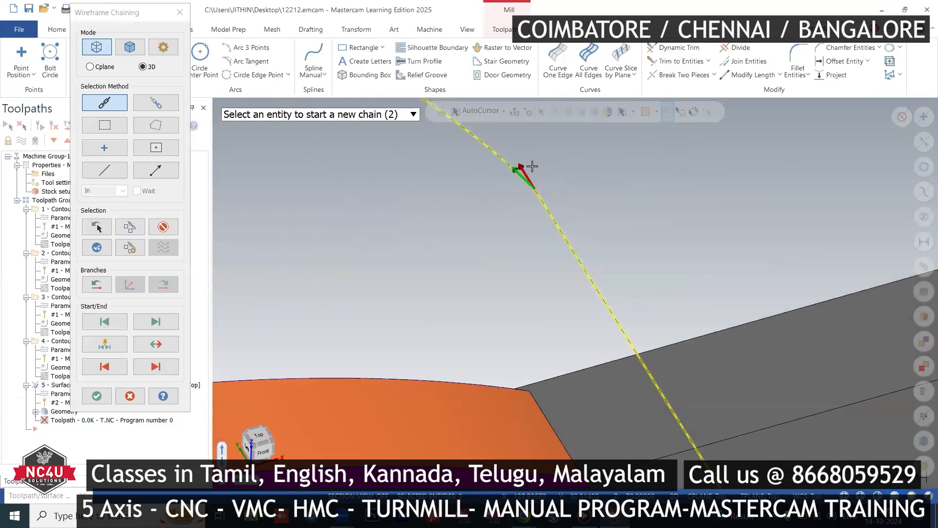
pyautogui.press('Escape')
pyautogui.scroll(7, 543, 218)
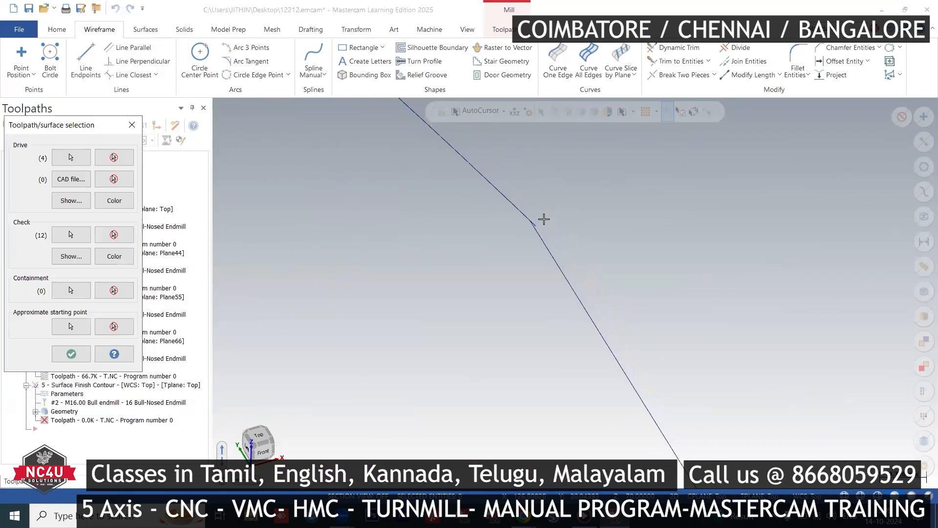
pyautogui.press('Escape')
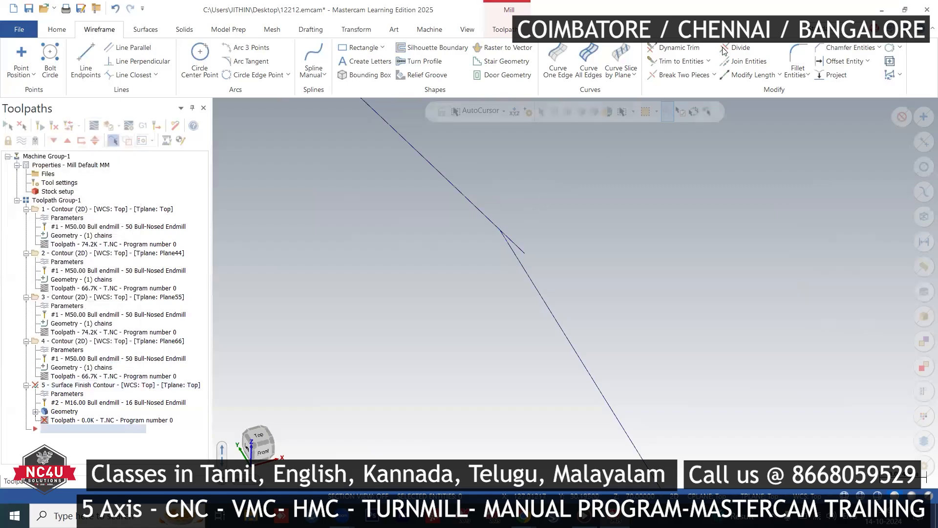
# Trim the rear edge curve's end that overshoots the closing line with the Divide tool and restore the top view
pyautogui.click(741, 48)
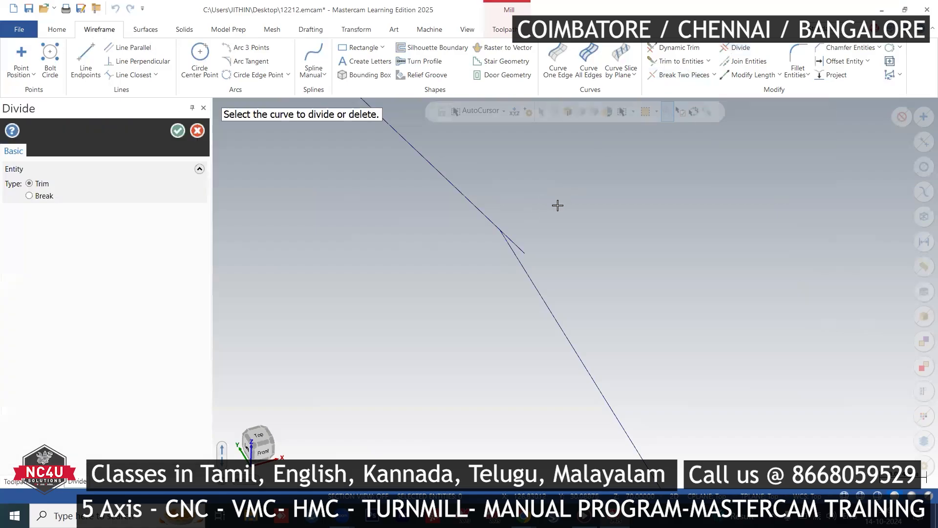
pyautogui.rightClick(578, 171)
pyautogui.click(608, 239)
pyautogui.hotkey('alt', '1')
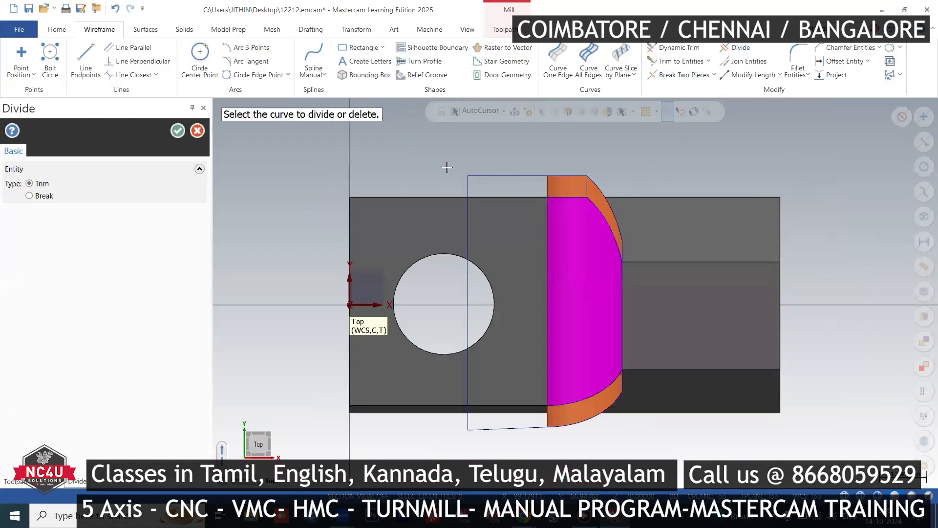
pyautogui.click(176, 130)
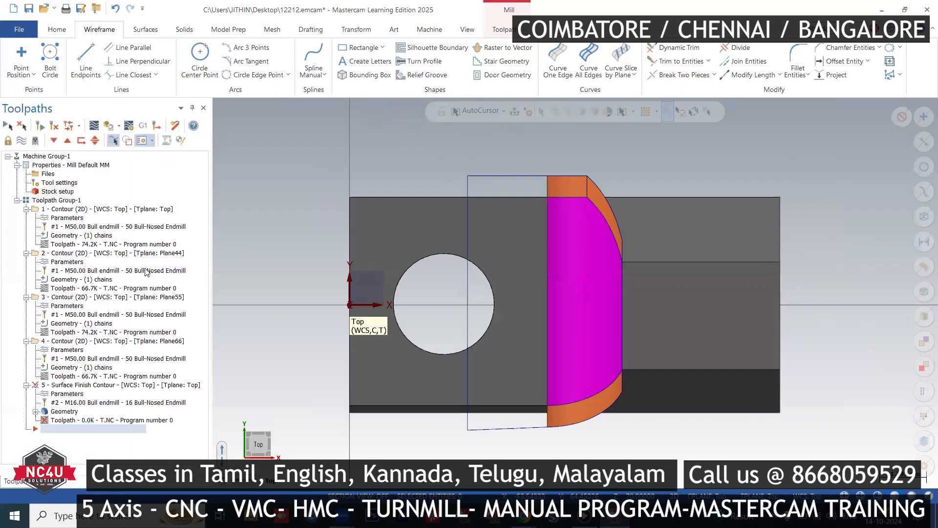
# Chain the trimmed wireframe boundary as the Surface Finish Contour's containment and regenerate the toolpath
pyautogui.click(62, 411)
pyautogui.click(70, 292)
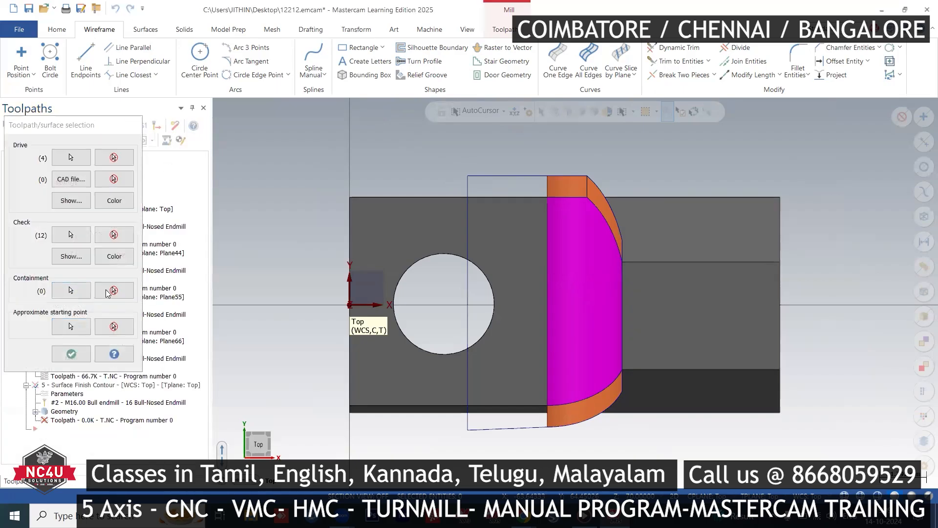
pyautogui.moveTo(402, 218); pyautogui.dragTo(444, 160, button='middle')
pyautogui.click(473, 160)
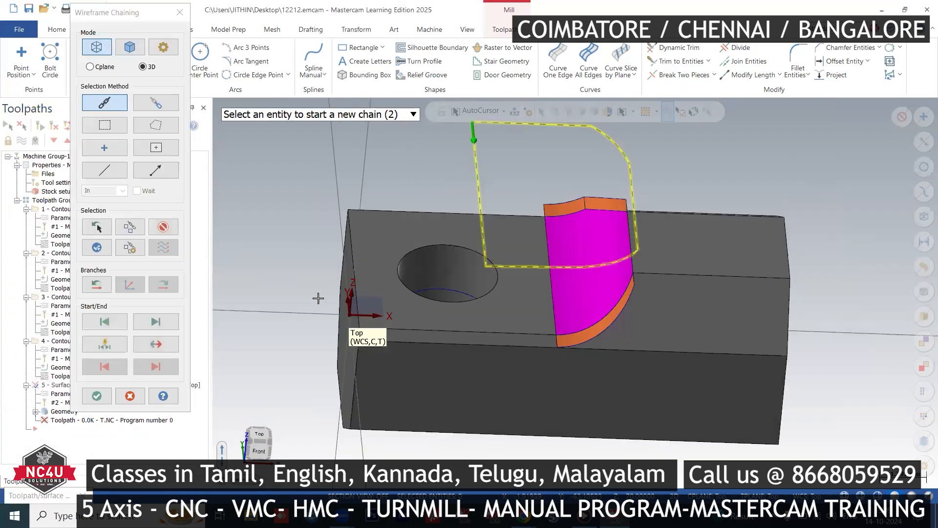
pyautogui.click(96, 396)
pyautogui.click(71, 353)
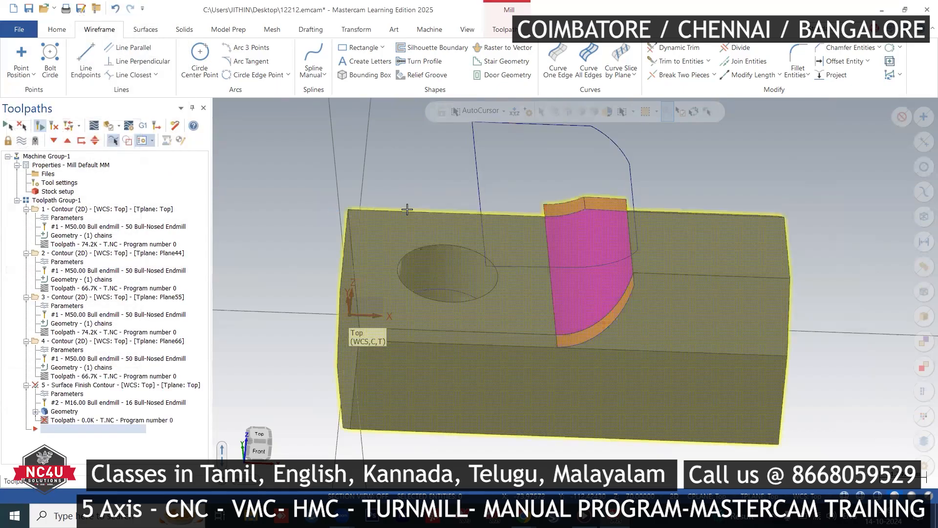
pyautogui.moveTo(754, 159); pyautogui.dragTo(792, 176, button='middle')
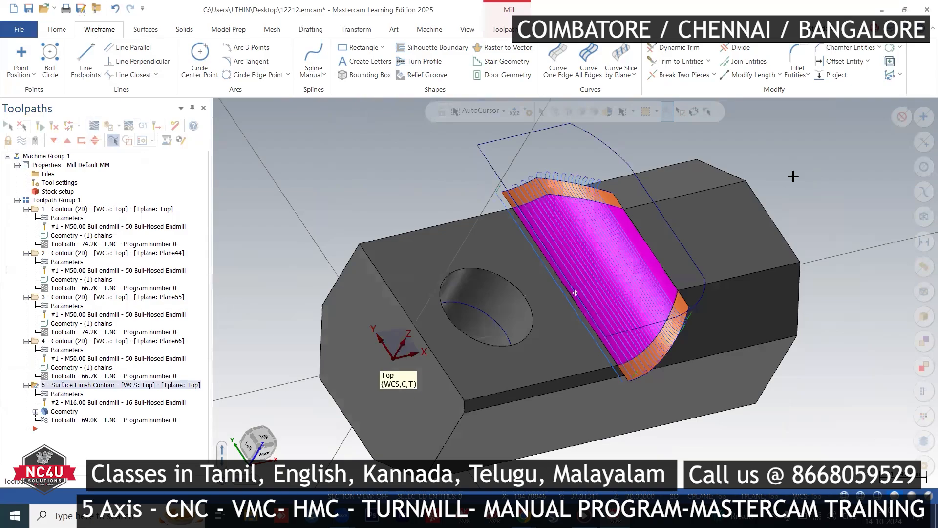
# Backplot the Surface Finish Contour operation and examine the tool motion across the magenta face and its extensions
pyautogui.click(93, 128)
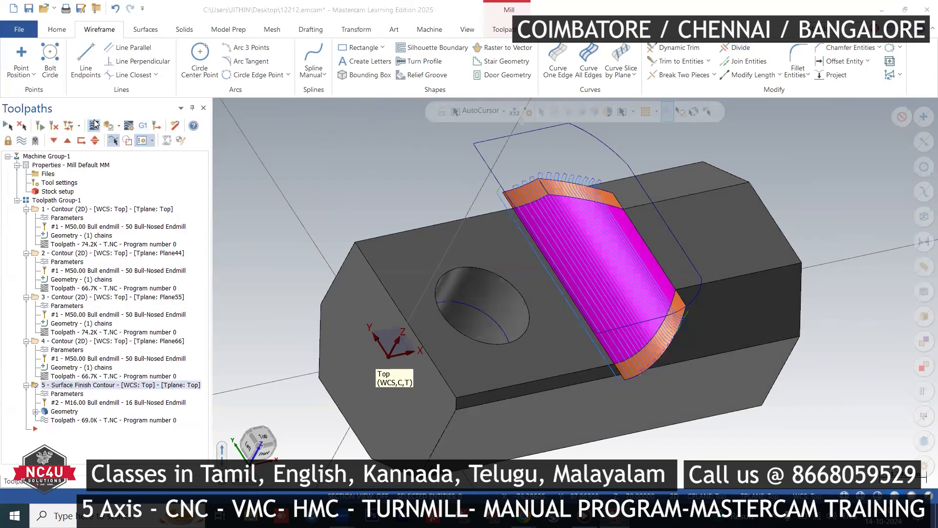
pyautogui.moveTo(694, 294)
pyautogui.mouseDown(button='middle')
pyautogui.moveTo(716, 300)
pyautogui.moveTo(703, 293)
pyautogui.mouseUp(button='middle')
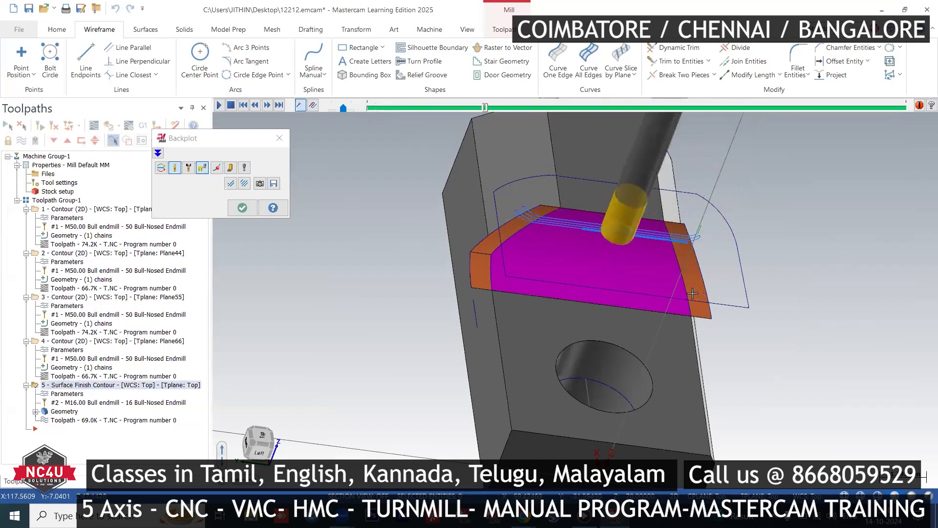
pyautogui.moveTo(799, 326); pyautogui.dragTo(722, 219, button='middle')
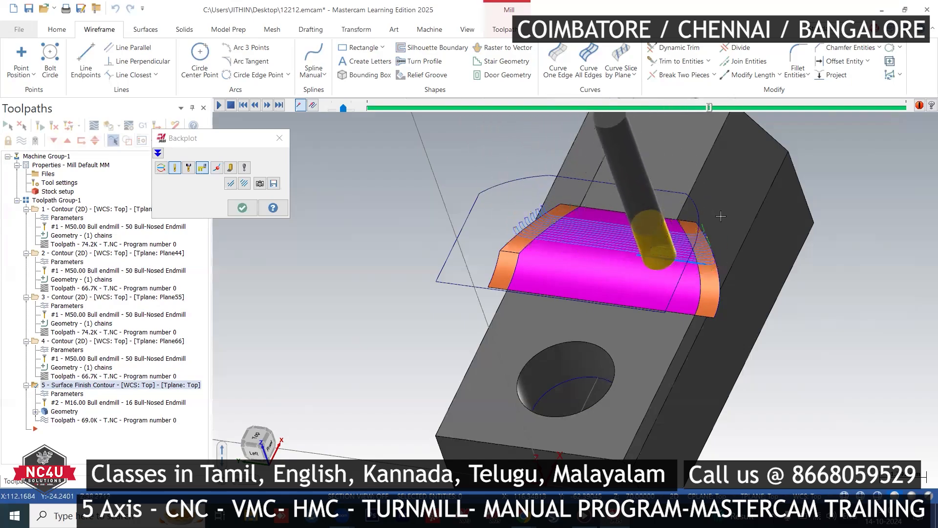
pyautogui.moveTo(721, 216); pyautogui.dragTo(729, 253, button='middle')
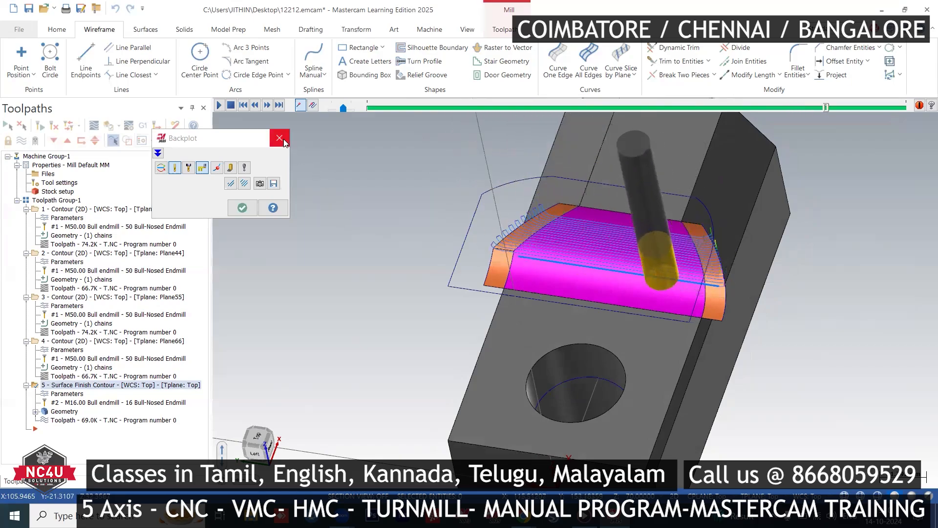
pyautogui.press('Escape')
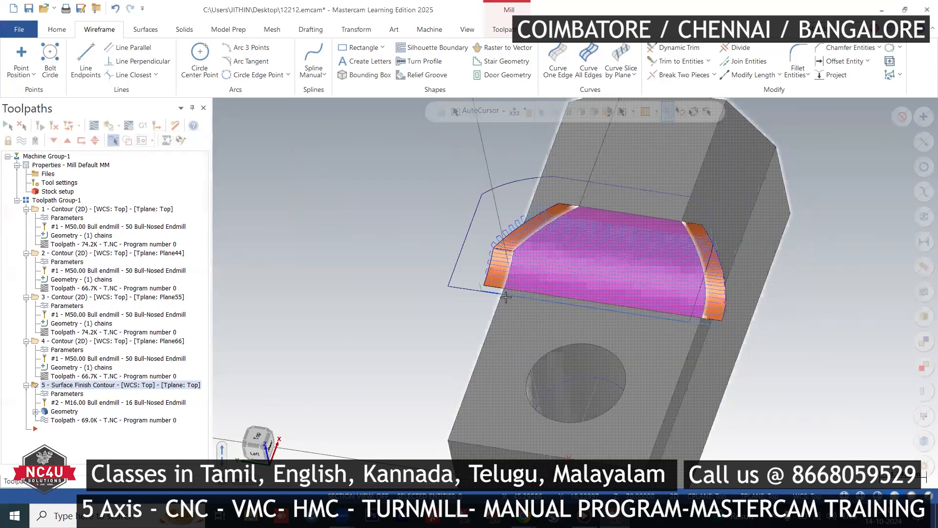
# Inspect the finish contour toolpath over the magenta face and its side extensions against the containment boundary from several angles, including isometric
pyautogui.moveTo(506, 297); pyautogui.dragTo(381, 205, button='middle')
pyautogui.rightClick(382, 206)
pyautogui.click(427, 314)
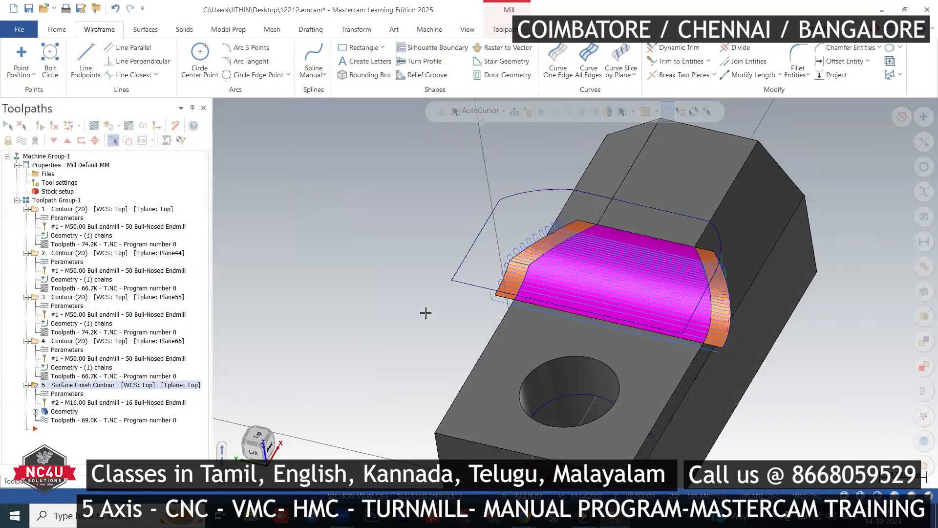
pyautogui.moveTo(506, 350); pyautogui.dragTo(659, 342, button='middle')
pyautogui.scroll(2, 467, 138)
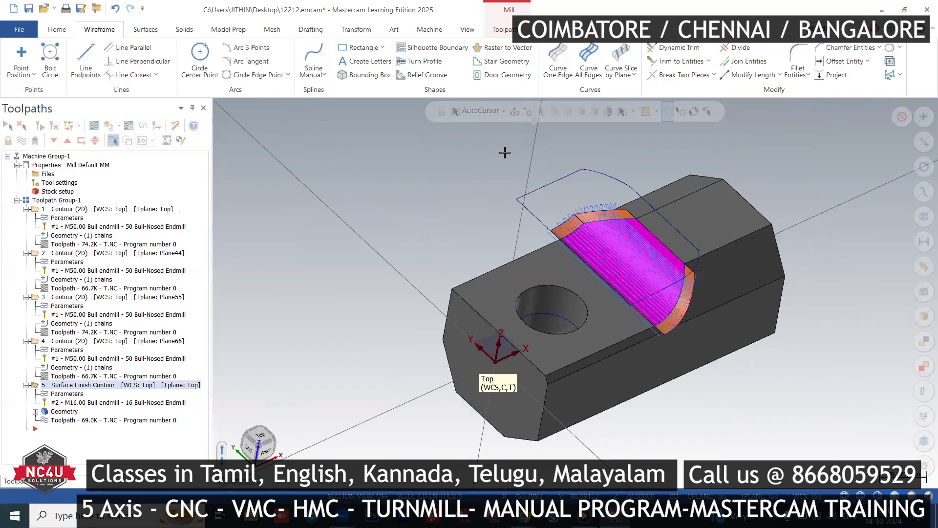
pyautogui.scroll(2, 491, 235)
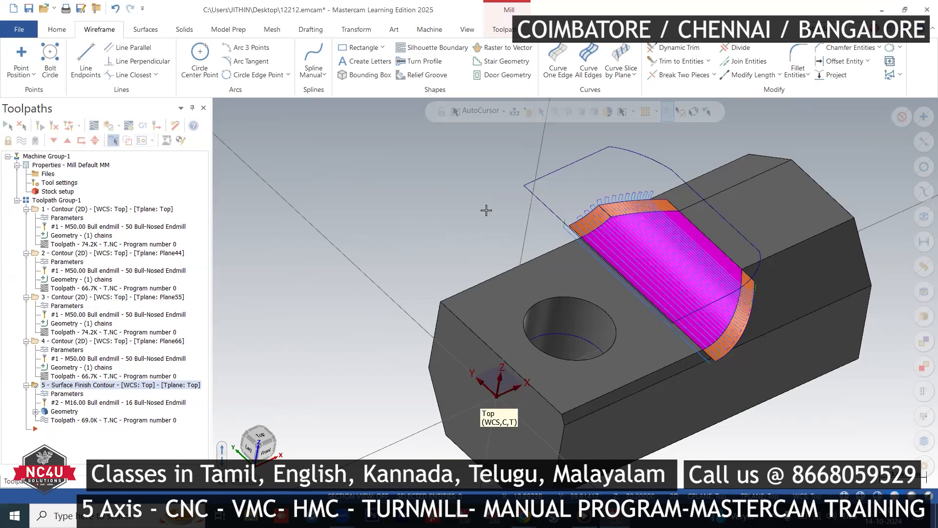
pyautogui.rightClick(438, 147)
pyautogui.click(445, 259)
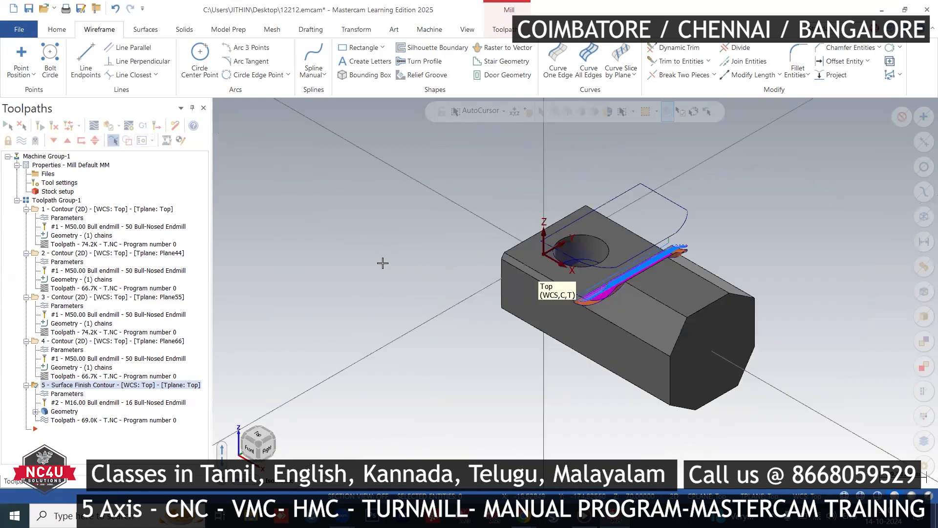
pyautogui.scroll(-2, 430, 220)
pyautogui.scroll(3, 396, 259)
pyautogui.scroll(-3, 425, 262)
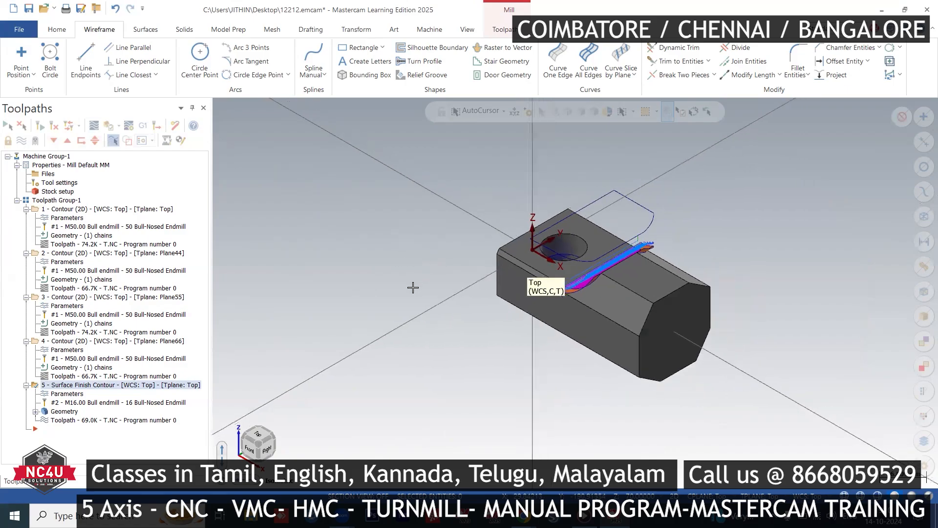
pyautogui.moveTo(403, 294); pyautogui.dragTo(568, 316, button='middle')
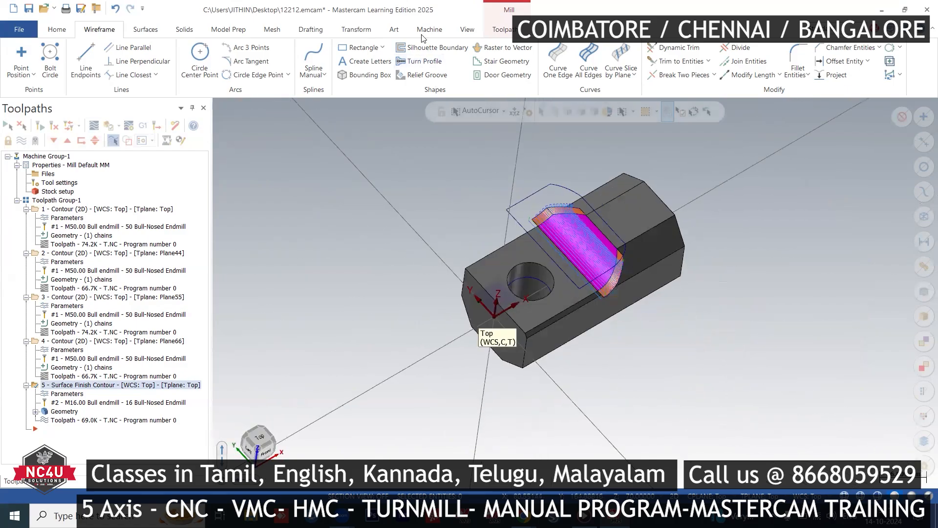